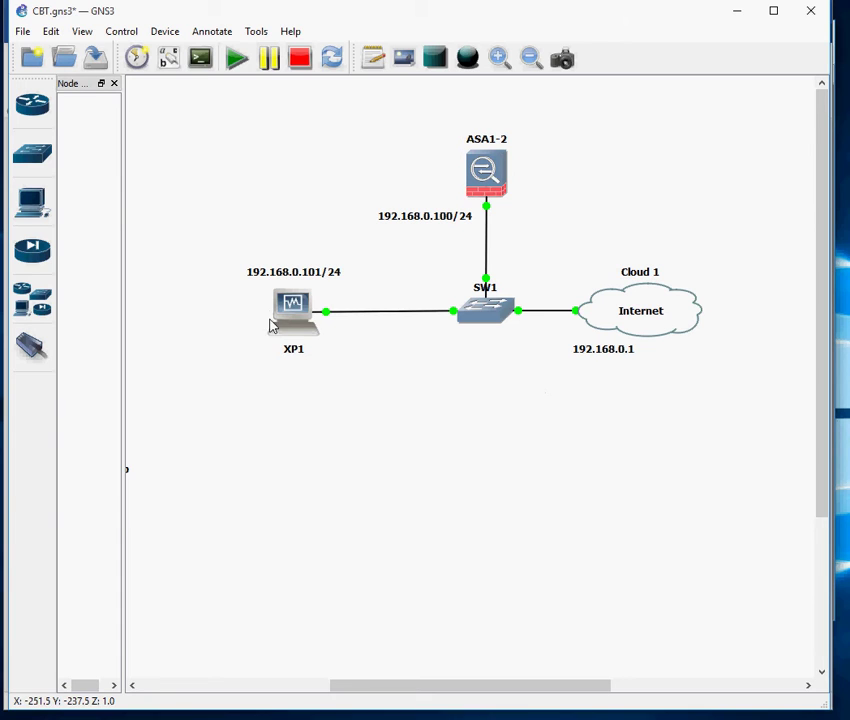
Minimize the GNS3 ASA/switch/XP/cloud topology so the Word ASDM installation guide shows.
{"action": "left_click", "coordinate": [739, 12]}
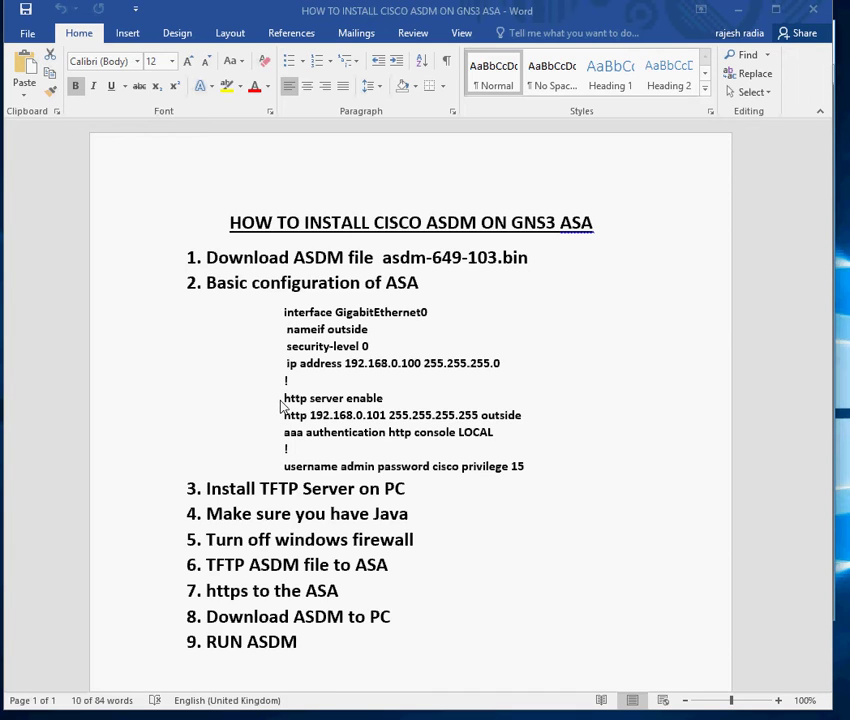
Review the guide's ASA commands: interface lines, http server enable, http 192.168.0.101, aaa authentication, and the username line.
{"action": "key", "text": "shift+Up"}
{"action": "key", "text": "shift+Up"}
{"action": "key", "text": "shift+Up"}
{"action": "key", "text": "shift+Up"}
{"action": "left_click_drag", "start_coordinate": [385, 398], "coordinate": [284, 400]}
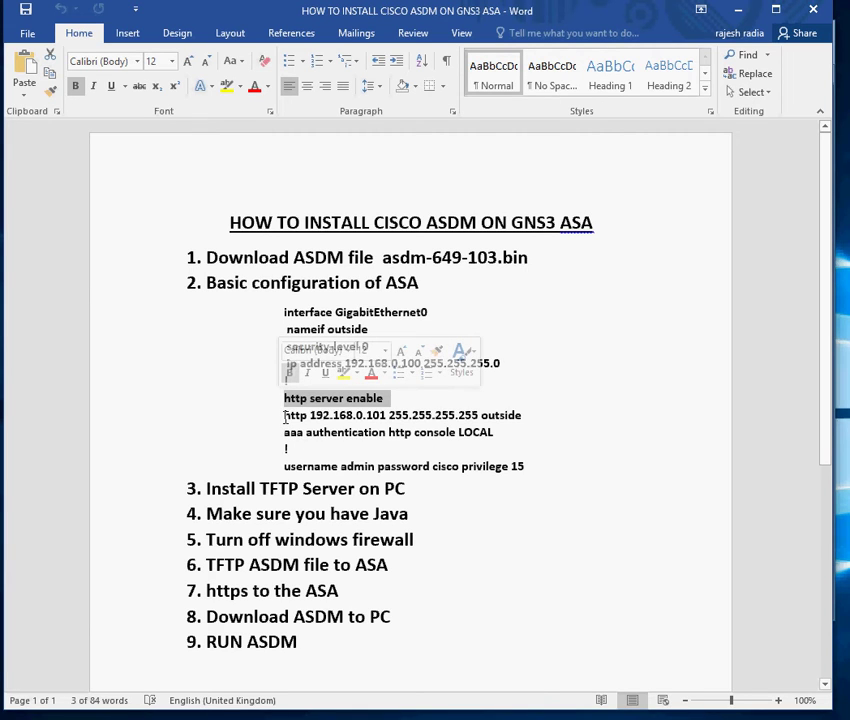
{"action": "left_click_drag", "start_coordinate": [285, 416], "coordinate": [520, 416]}
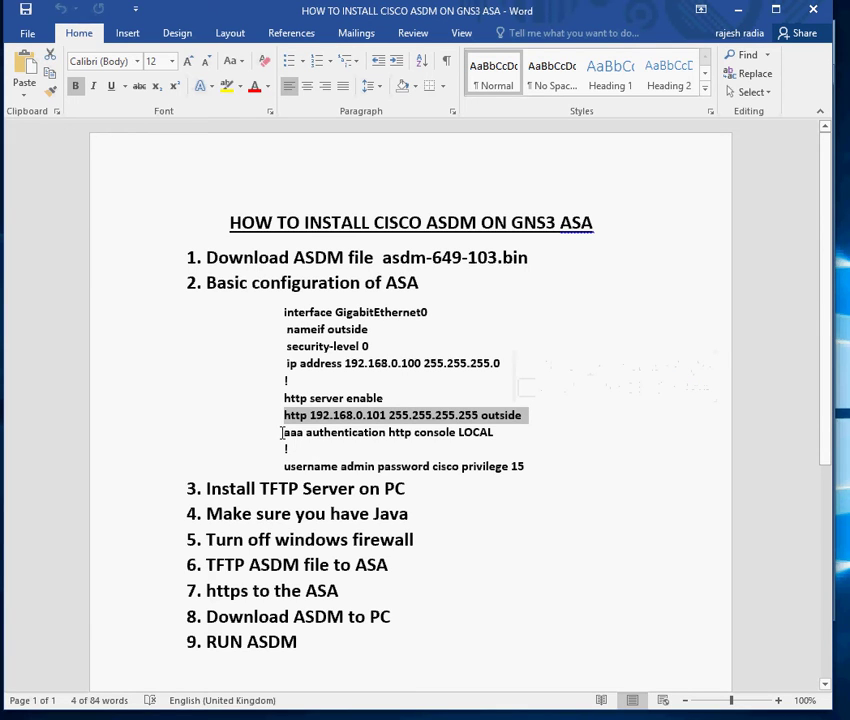
{"action": "left_click_drag", "start_coordinate": [282, 432], "coordinate": [484, 442]}
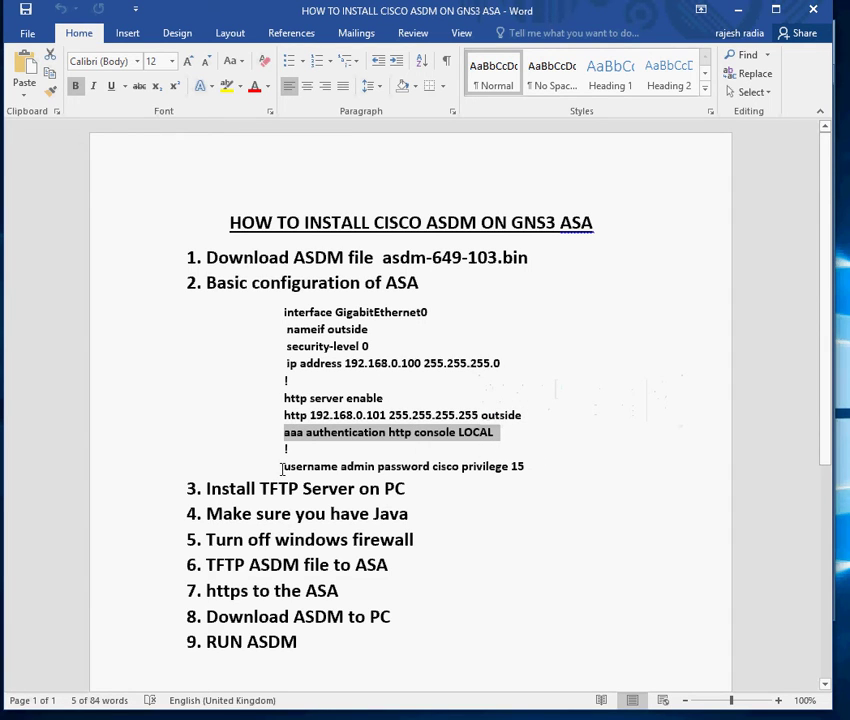
{"action": "left_click_drag", "start_coordinate": [282, 468], "coordinate": [520, 471]}
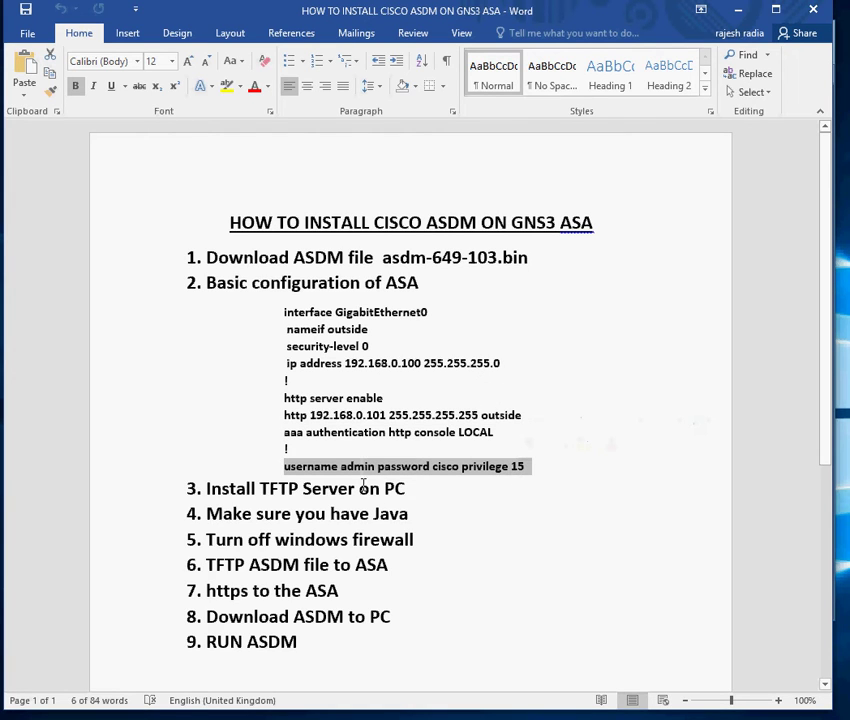
{"action": "double_click", "coordinate": [357, 467]}
{"action": "double_click", "coordinate": [445, 467]}
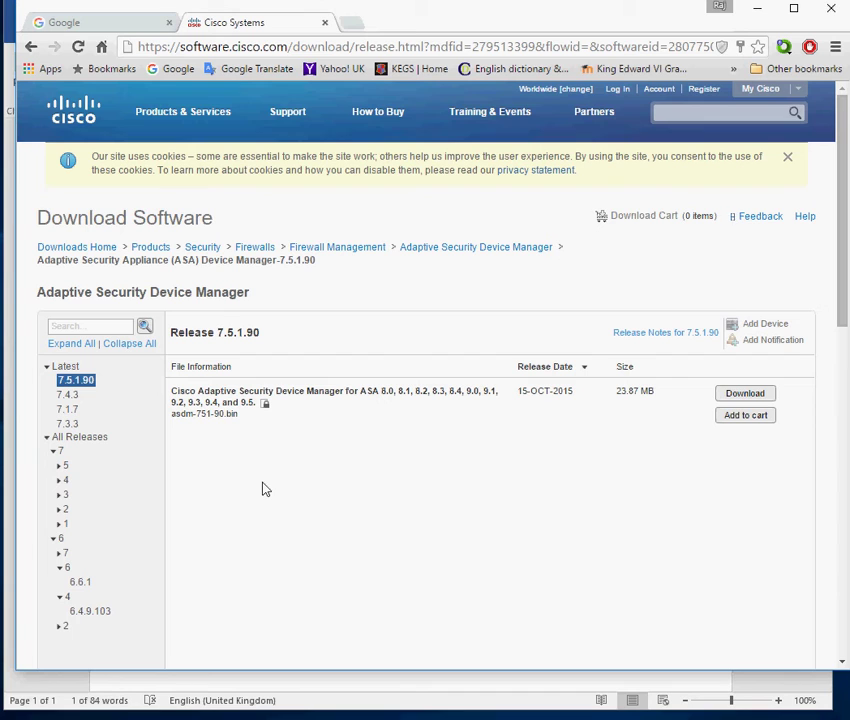
Open ASDM release 6.4.9.103 (asdm-649-103.bin, 18.80 MB), then minimize Chrome back to the guide.
{"action": "left_click", "coordinate": [90, 389]}
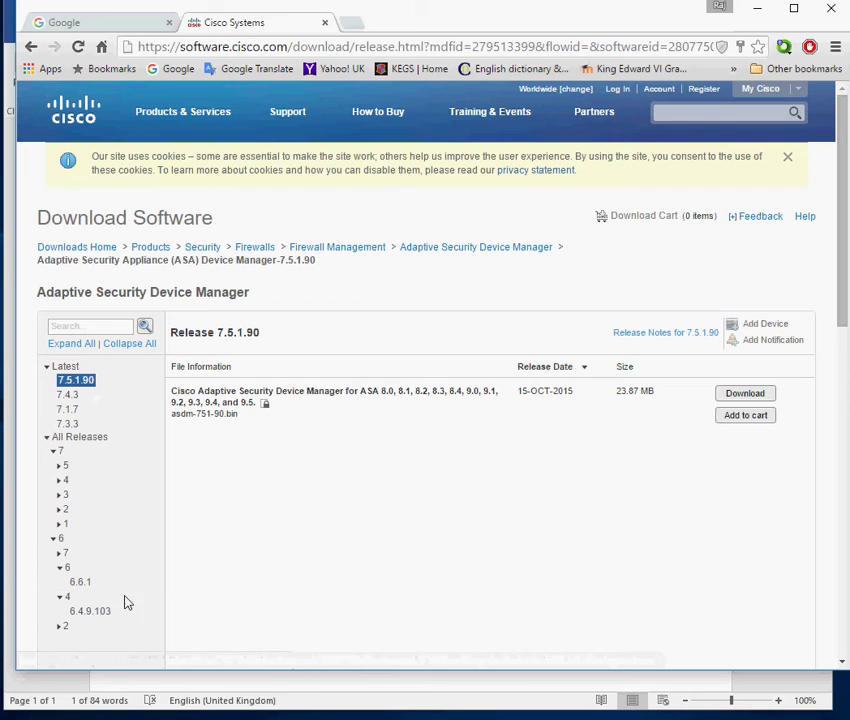
{"action": "left_click", "coordinate": [90, 612]}
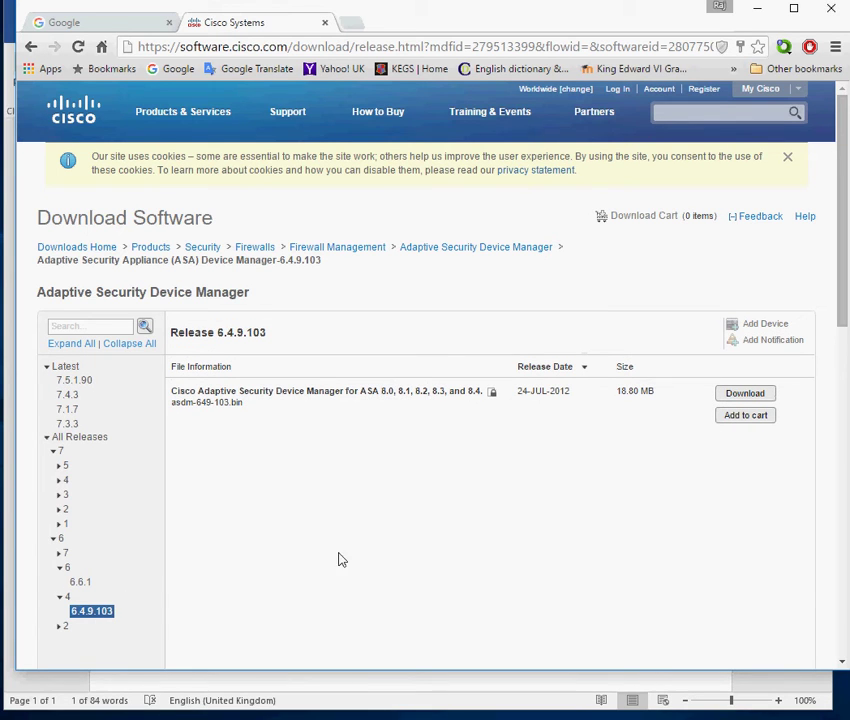
{"action": "mouse_move", "coordinate": [428, 400]}
{"action": "left_click", "coordinate": [757, 9]}
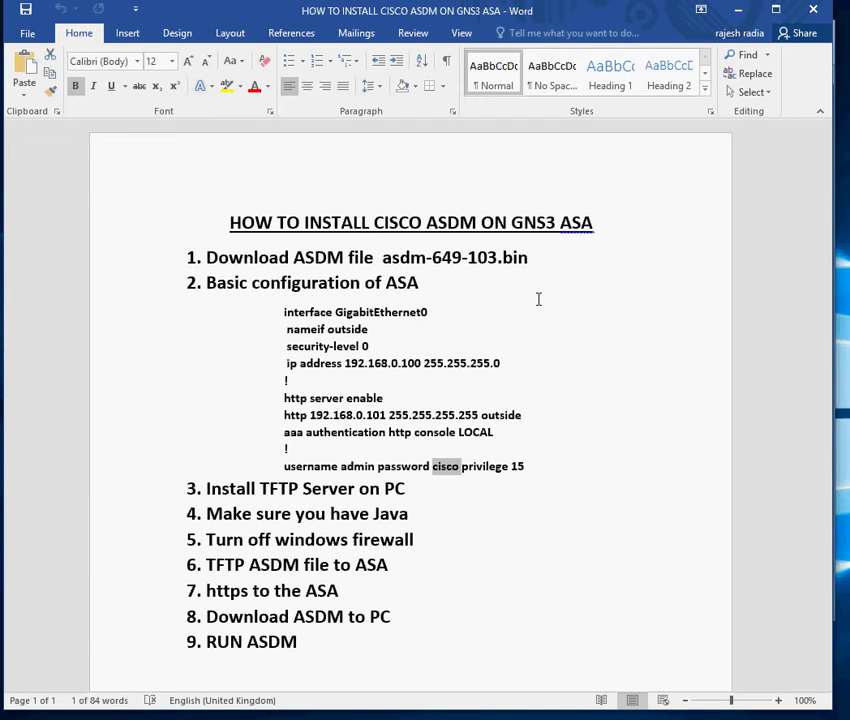
Highlight guide steps 3–6 (TFTP server, Java, Windows firewall, sending the file) and asdm-649-103.bin.
{"action": "left_click", "coordinate": [575, 449]}
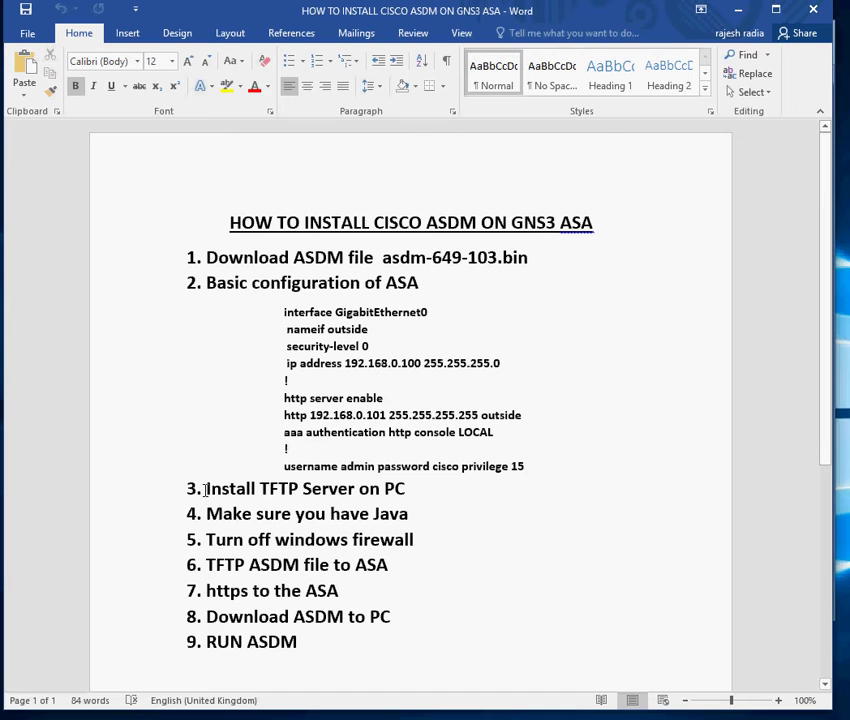
{"action": "left_click_drag", "start_coordinate": [204, 491], "coordinate": [410, 490]}
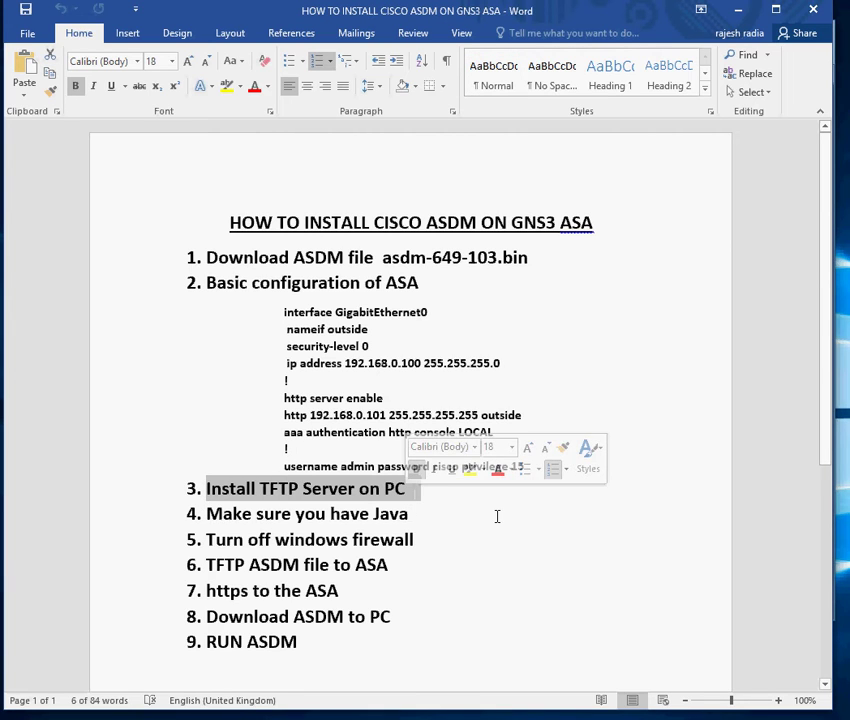
{"action": "left_click_drag", "start_coordinate": [207, 515], "coordinate": [421, 518]}
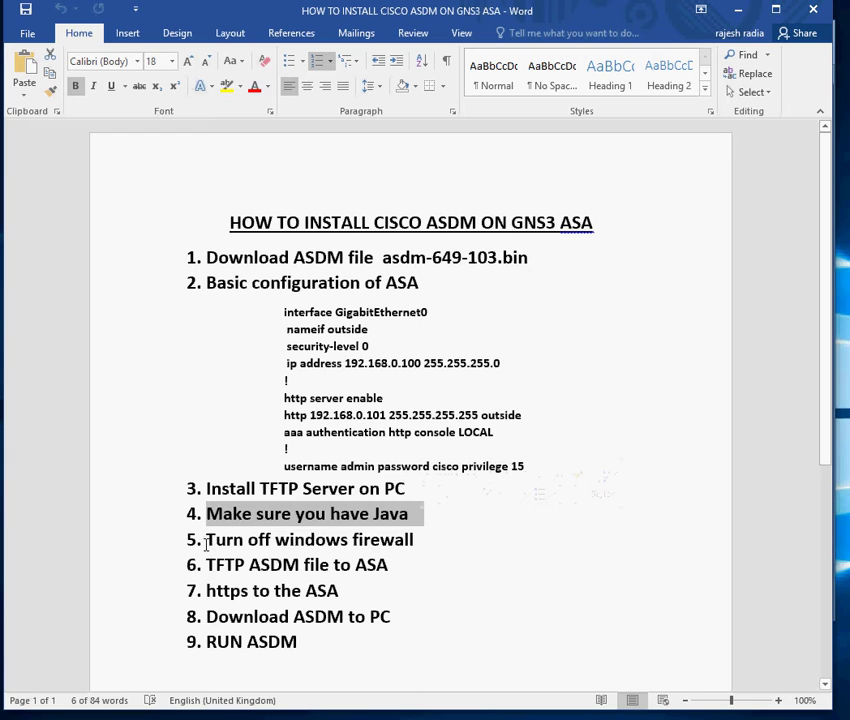
{"action": "left_click_drag", "start_coordinate": [206, 541], "coordinate": [419, 538]}
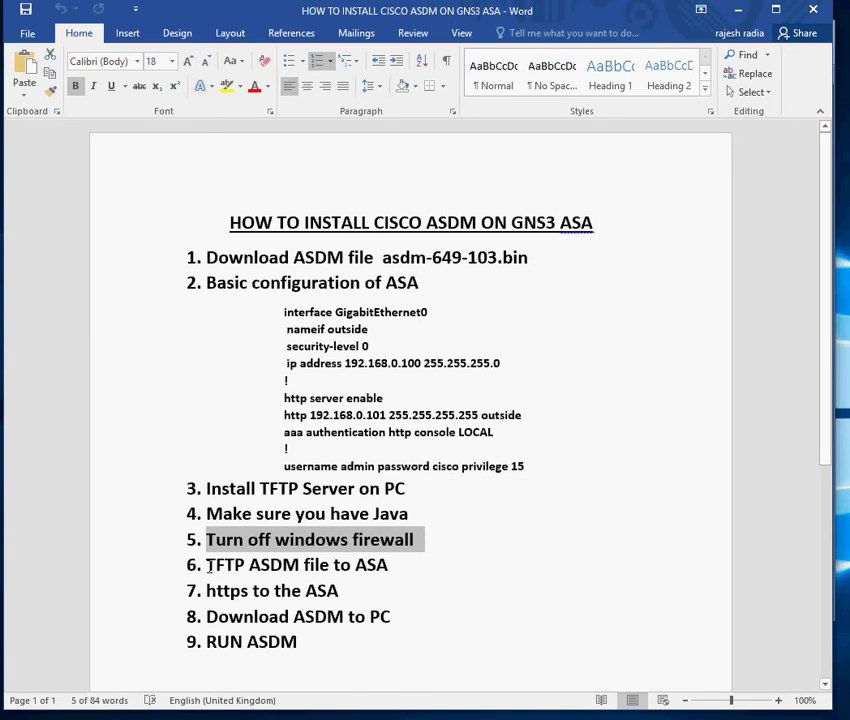
{"action": "left_click_drag", "start_coordinate": [208, 565], "coordinate": [399, 565]}
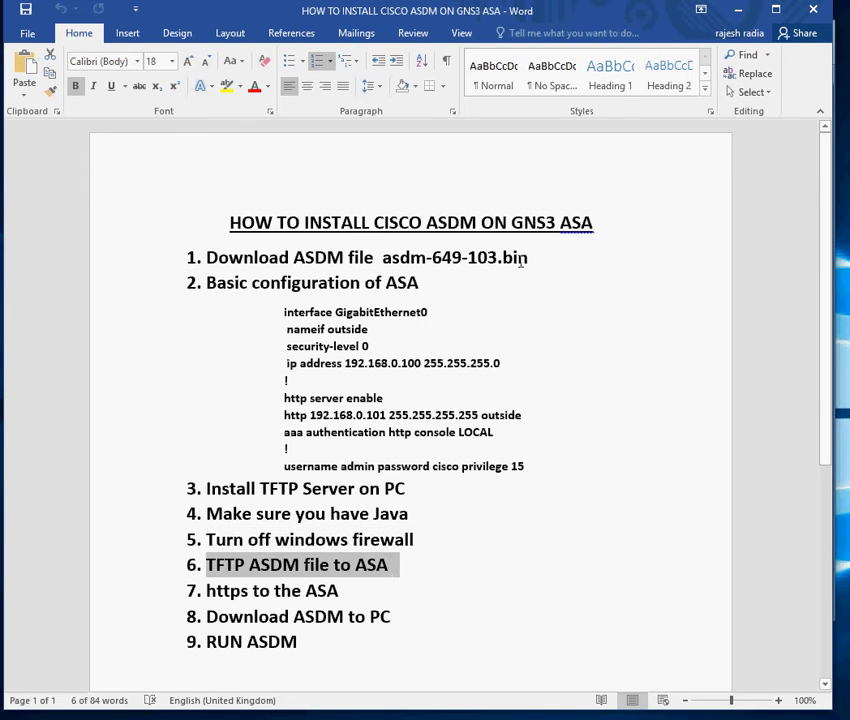
{"action": "left_click_drag", "start_coordinate": [527, 259], "coordinate": [382, 259]}
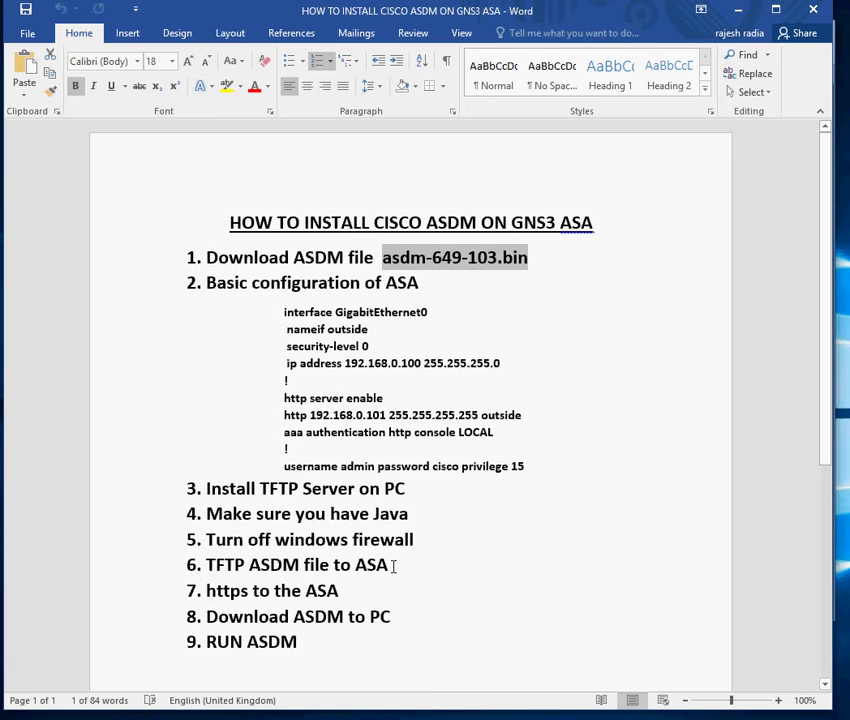
{"action": "left_click_drag", "start_coordinate": [396, 565], "coordinate": [216, 566]}
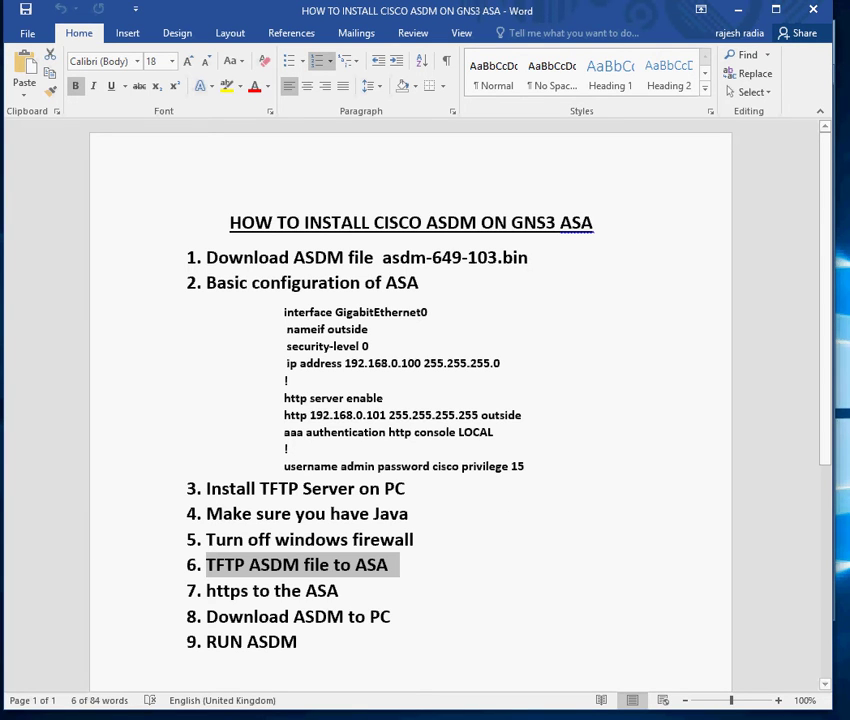
Enter global configuration on the ASA1-2 console and select interface GigabitEthernet0.
{"action": "key", "text": "alt+Tab"}
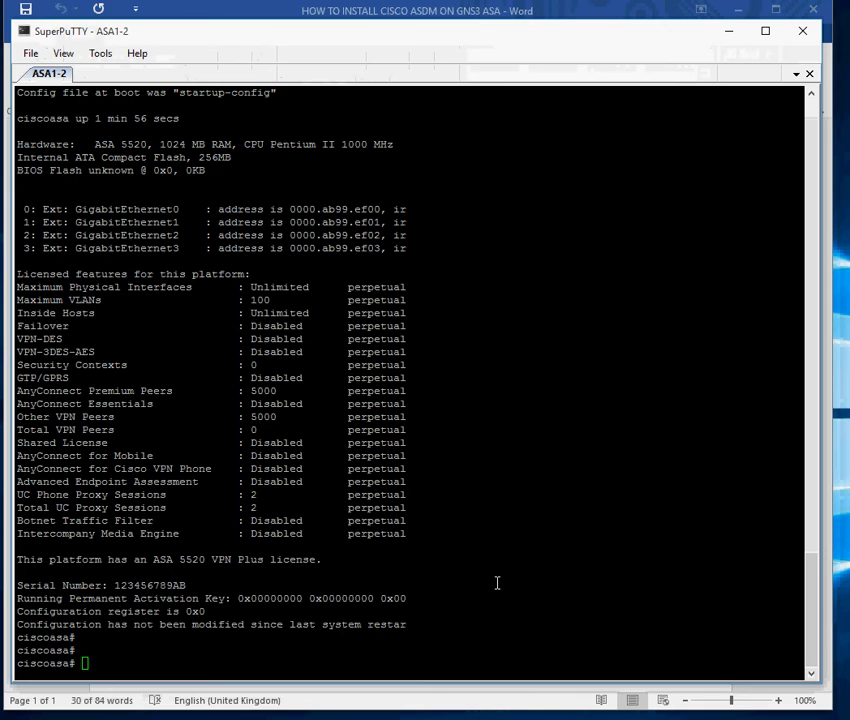
{"action": "key", "text": "Return"}
{"action": "key", "text": "Return"}
{"action": "type", "text": "conf t"}
{"action": "key", "text": "Return"}
{"action": "type", "text": "a"}
{"action": "key", "text": "Return"}
{"action": "type", "text": "int gi 0"}
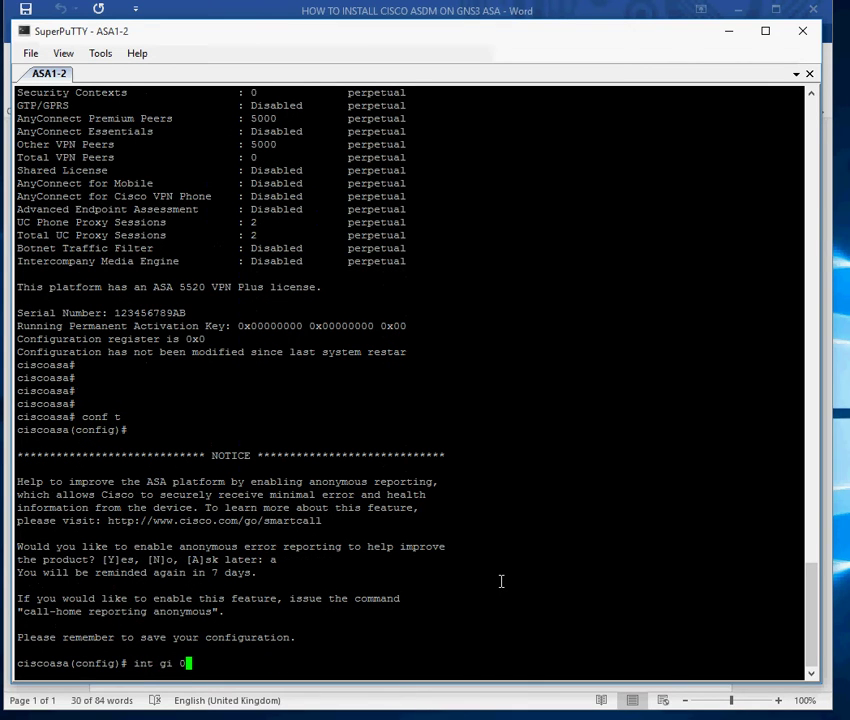
{"action": "key", "text": "Return"}
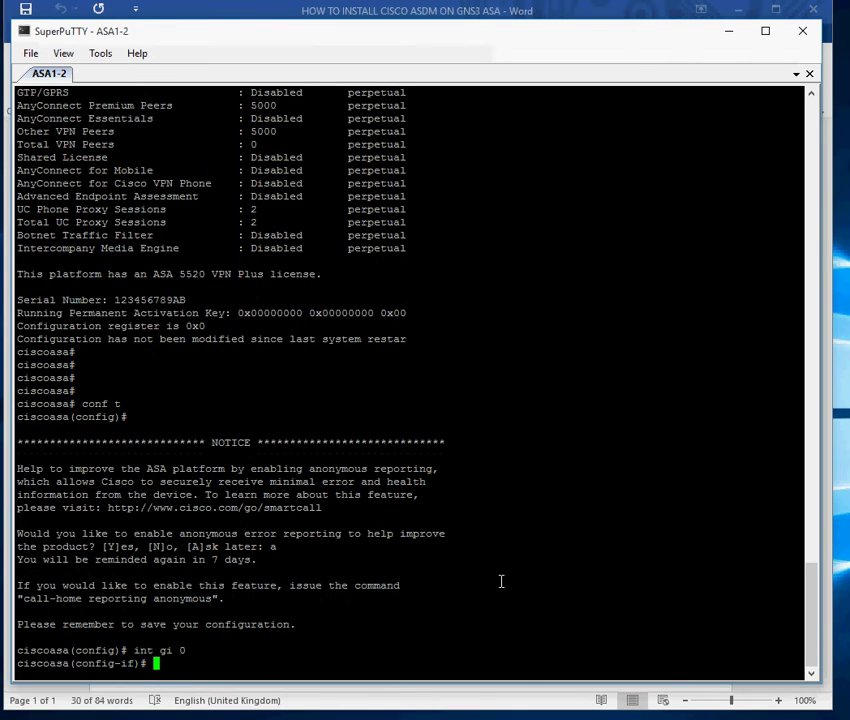
Assign 192.168.0.100 255.255.255.0 to GigabitEthernet0 and name it outside.
{"action": "type", "text": "ip add"}
{"action": "key", "text": "Tab"}
{"action": "type", "text": "192.168.0.10"}
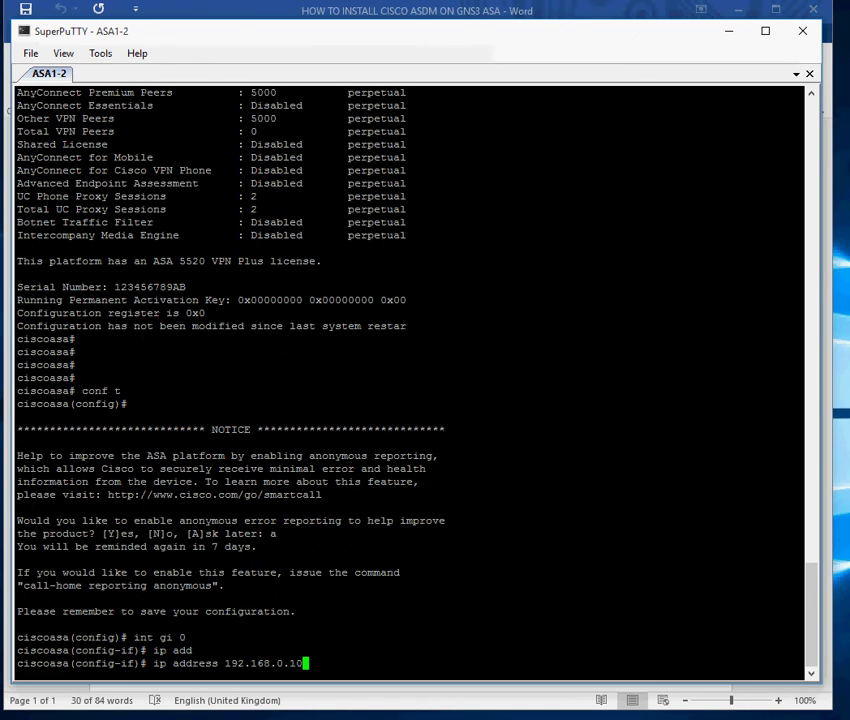
{"action": "type", "text": "0 255.255.255.0"}
{"action": "key", "text": "Return"}
{"action": "type", "text": "name"}
{"action": "key", "text": "Tab"}
{"action": "type", "text": "i"}
{"action": "key", "text": "Tab"}
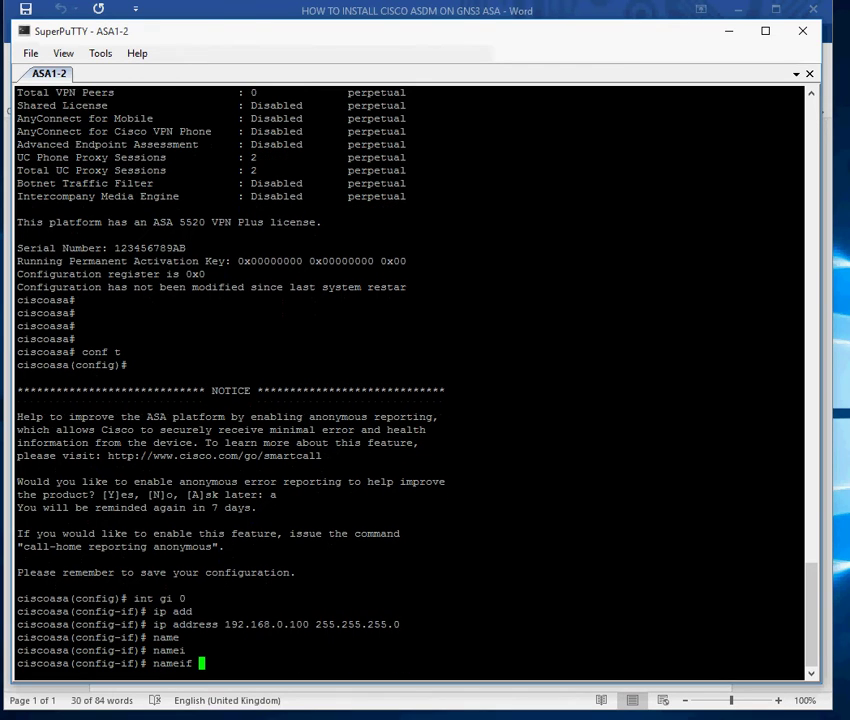
{"action": "type", "text": "out"}
{"action": "key", "text": "Tab"}
{"action": "type", "text": "s"}
{"action": "key", "text": "Tab"}
{"action": "type", "text": "ide"}
{"action": "key", "text": "Tab"}
{"action": "key", "text": "Return"}
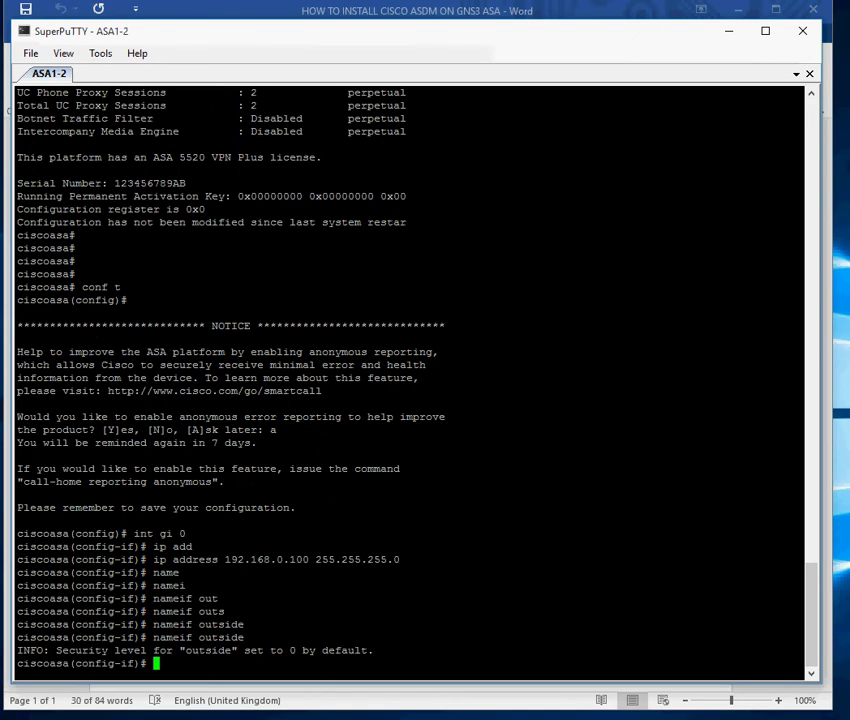
Set security-level 0 on the outside interface and exit interface configuration.
{"action": "type", "text": "sec"}
{"action": "key", "text": "Tab"}
{"action": "type", "text": "0"}
{"action": "key", "text": "Return"}
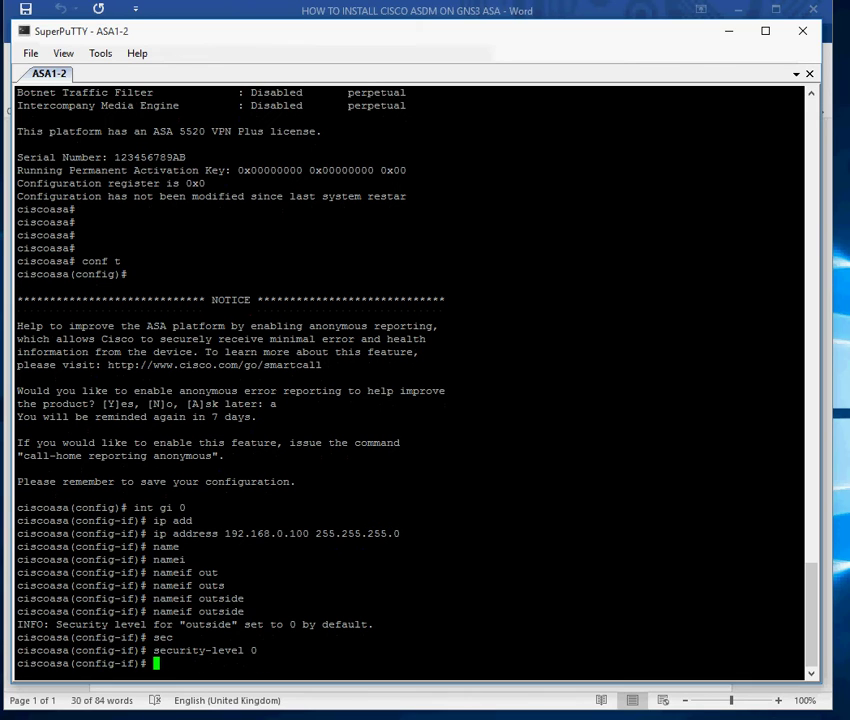
{"action": "type", "text": "exit"}
{"action": "key", "text": "Return"}
Turn on the ASA's HTTP server with http server enable.
{"action": "type", "text": "http ser"}
{"action": "key", "text": "Tab"}
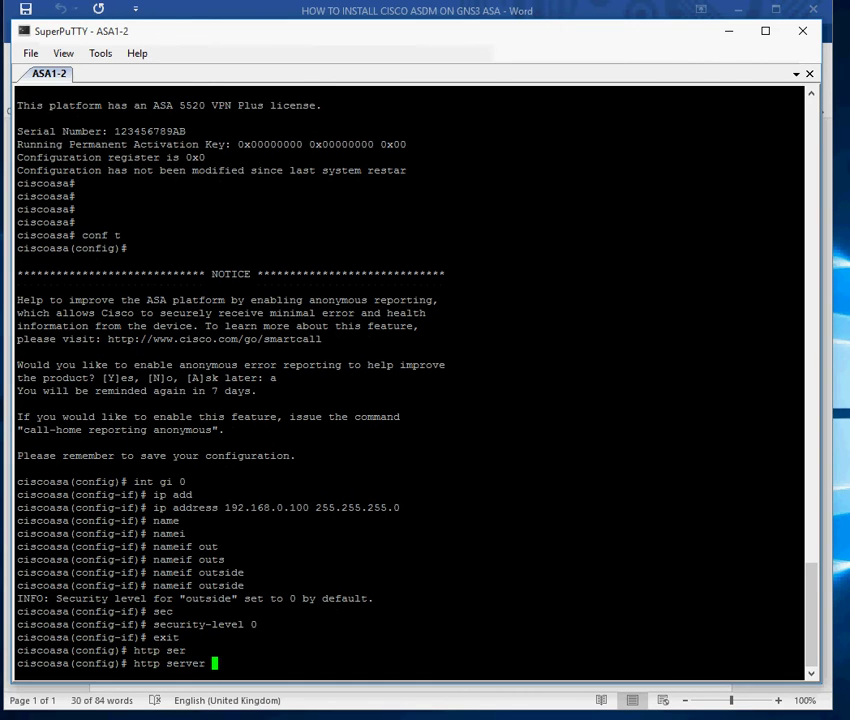
{"action": "type", "text": "e"}
{"action": "key", "text": "Tab"}
{"action": "key", "text": "Return"}
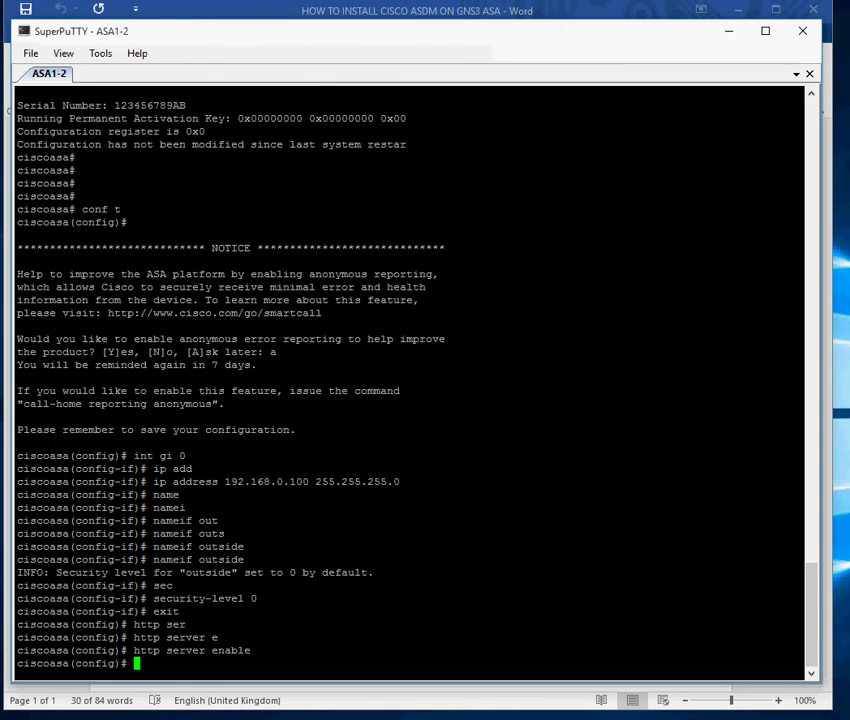
Permit HTTP management from host 192.168.0.101 255.255.255.255 on the outside interface.
{"action": "type", "text": "http"}
{"action": "key", "text": "Tab"}
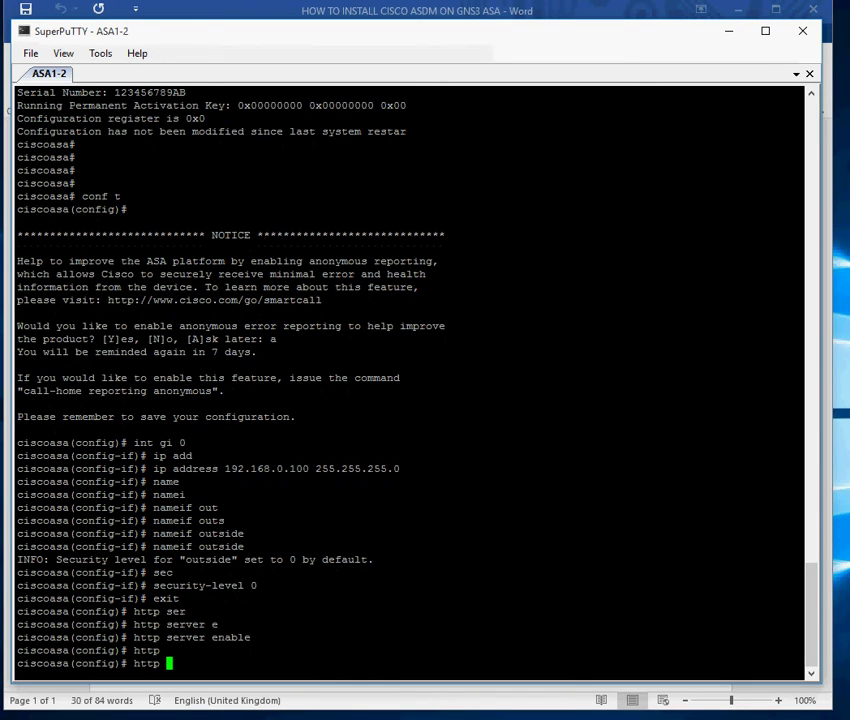
{"action": "type", "text": "192.168.0.101"}
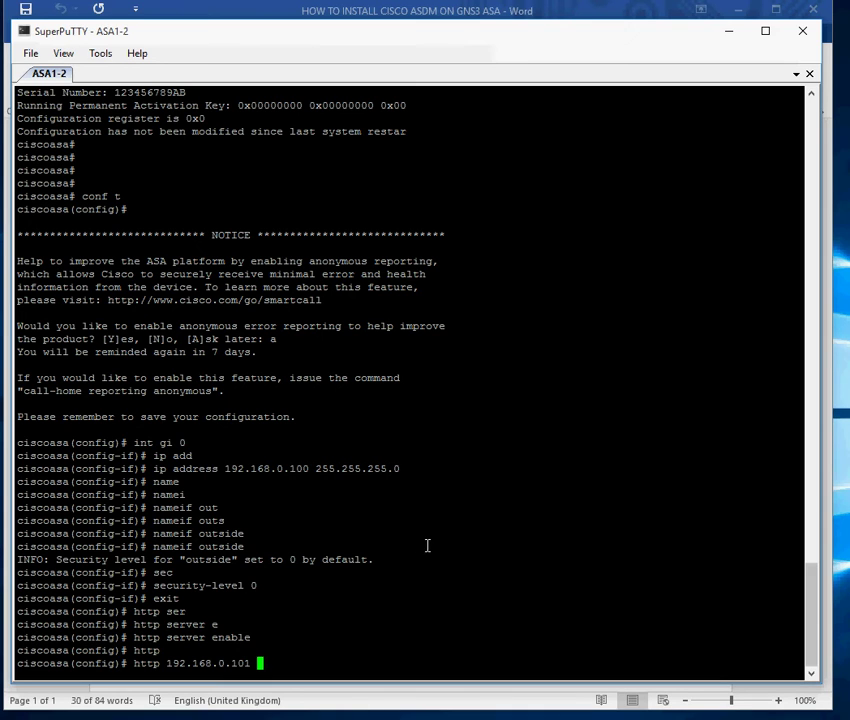
{"action": "type", "text": "255.255.255.255"}
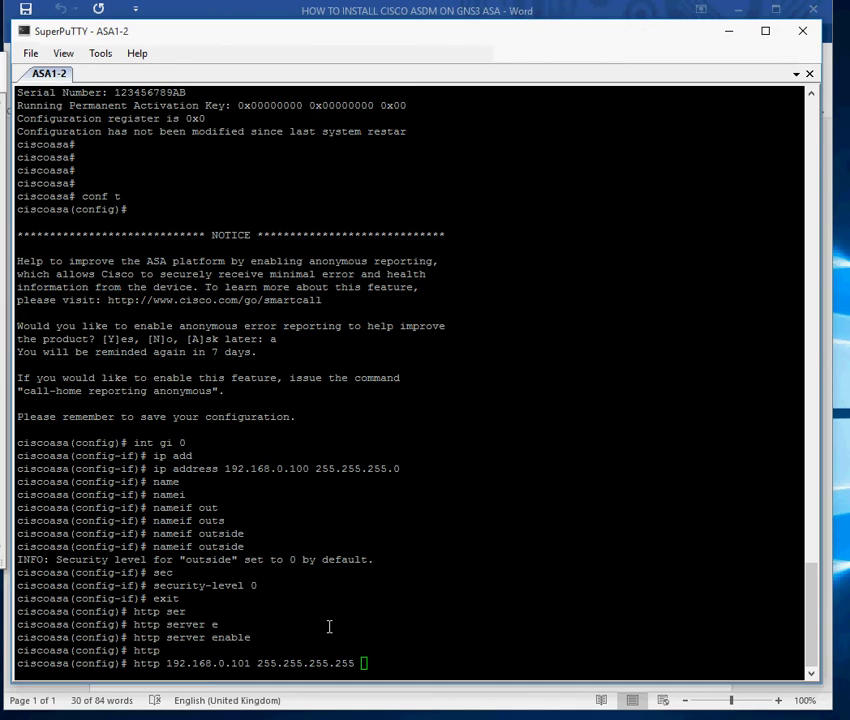
{"action": "left_click", "coordinate": [407, 575]}
{"action": "type", "text": "out"}
{"action": "key", "text": "Tab"}
{"action": "key", "text": "Return"}
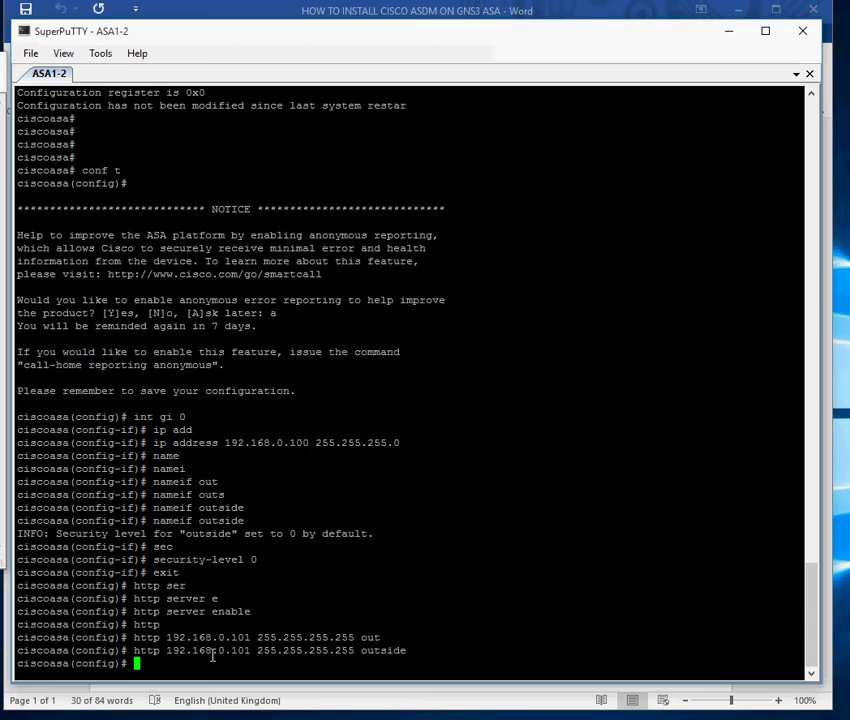
{"action": "double_click", "coordinate": [207, 652]}
{"action": "double_click", "coordinate": [385, 651]}
{"action": "left_click", "coordinate": [516, 620]}
Try aaa authentication http LOCAL, which the ASA rejects.
{"action": "type", "text": "aaa aut"}
{"action": "key", "text": "Tab"}
{"action": "type", "text": "he"}
{"action": "key", "text": "Tab"}
{"action": "type", "text": "http LOCL"}
{"action": "key", "text": "BackSpace"}
{"action": "key", "text": "Tab"}
{"action": "type", "text": "AL"}
{"action": "key", "text": "Return"}
Correct the command to aaa authentication http console LOCAL.
{"action": "key", "text": "Up"}
{"action": "key", "text": "BackSpace"}
{"action": "key", "text": "BackSpace"}
{"action": "key", "text": "BackSpace"}
{"action": "key", "text": "BackSpace"}
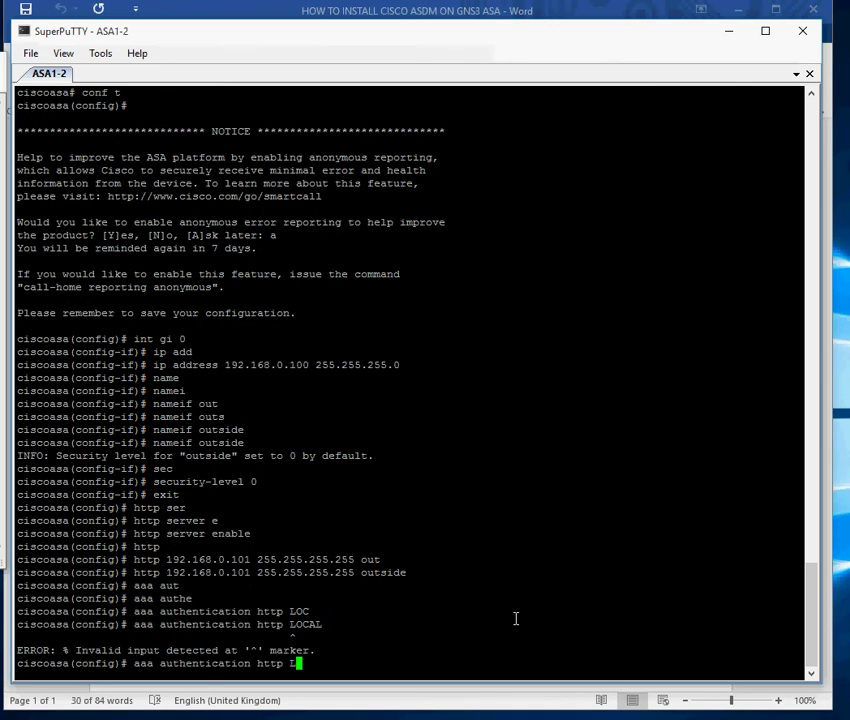
{"action": "key", "text": "Tab"}
{"action": "key", "text": "BackSpace"}
{"action": "key", "text": "Tab"}
{"action": "type", "text": "?"}
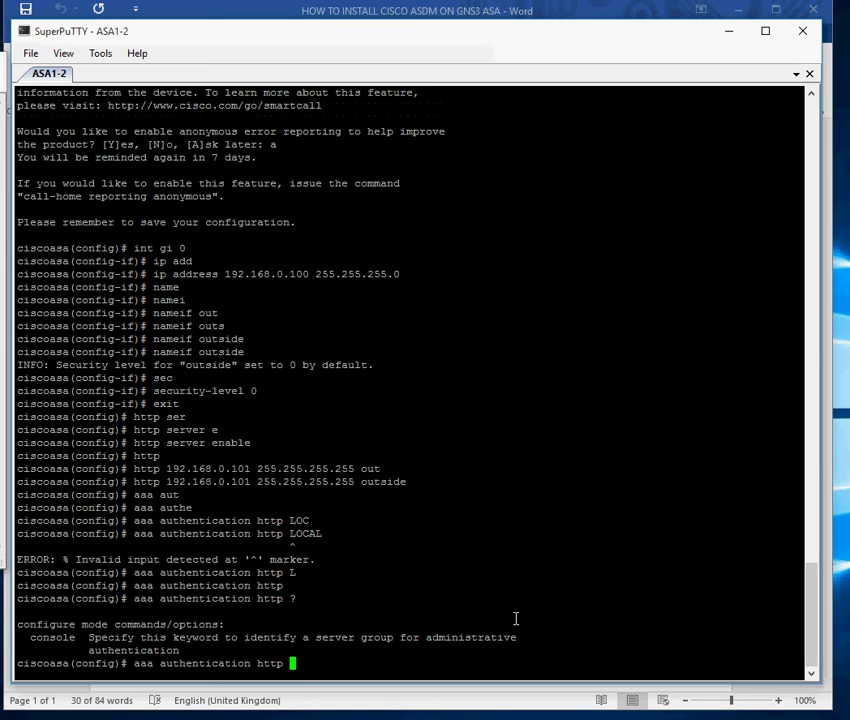
{"action": "type", "text": "con"}
{"action": "key", "text": "Tab"}
{"action": "type", "text": "LOCAL"}
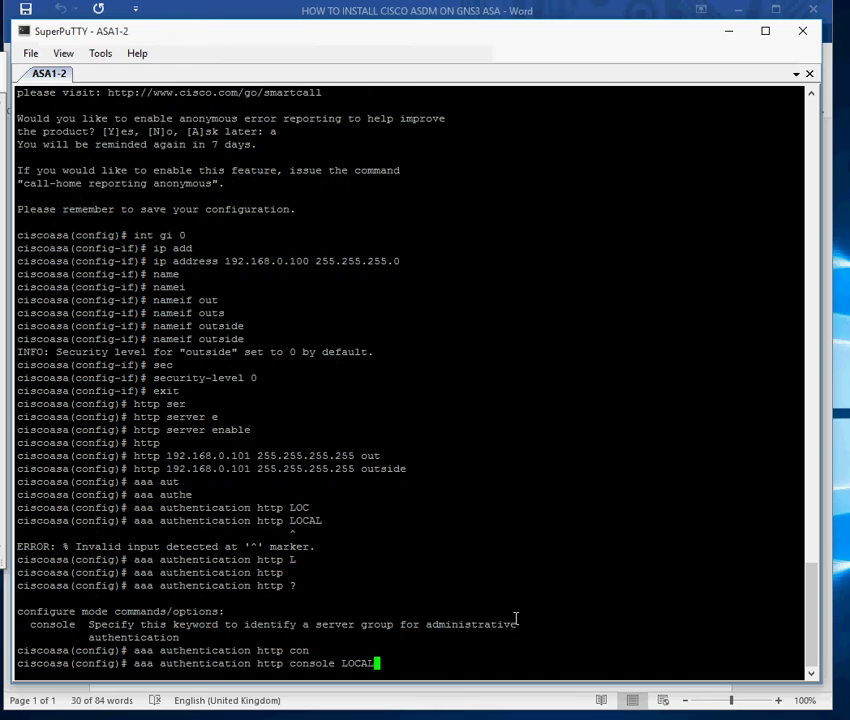
{"action": "key", "text": "Return"}
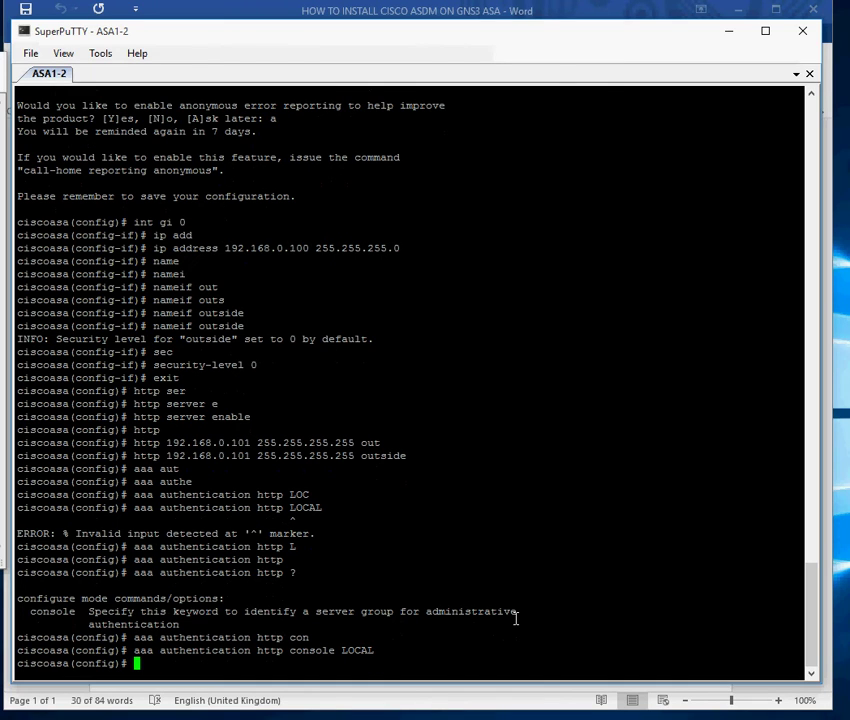
Create local user admin with a password and privilege 15, then leave configuration mode.
{"action": "type", "text": "user"}
{"action": "key", "text": "Tab"}
{"action": "type", "text": "n"}
{"action": "key", "text": "Tab"}
{"action": "type", "text": "admin "}
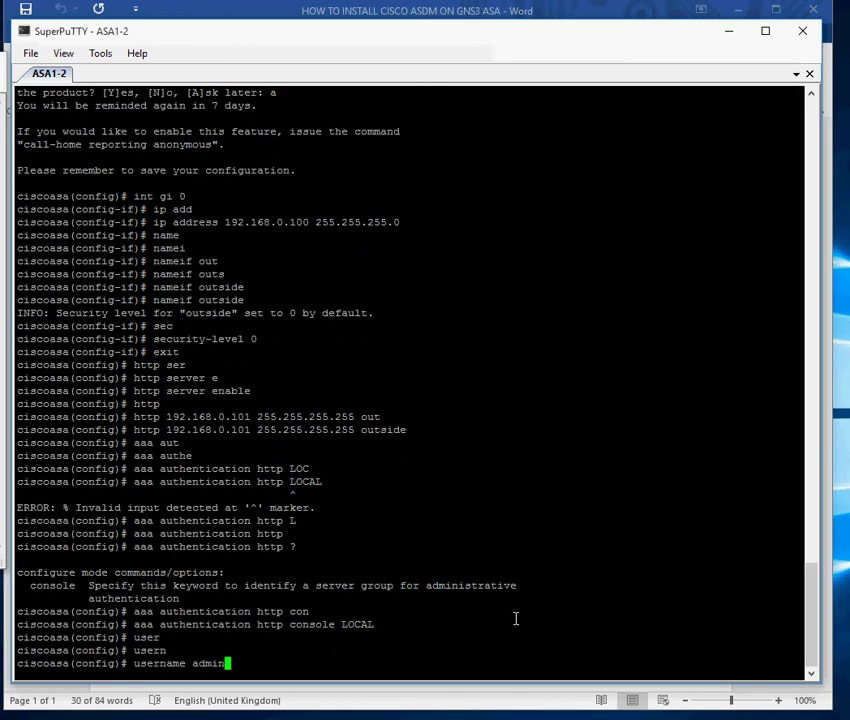
{"action": "type", "text": "pas"}
{"action": "key", "text": "Tab"}
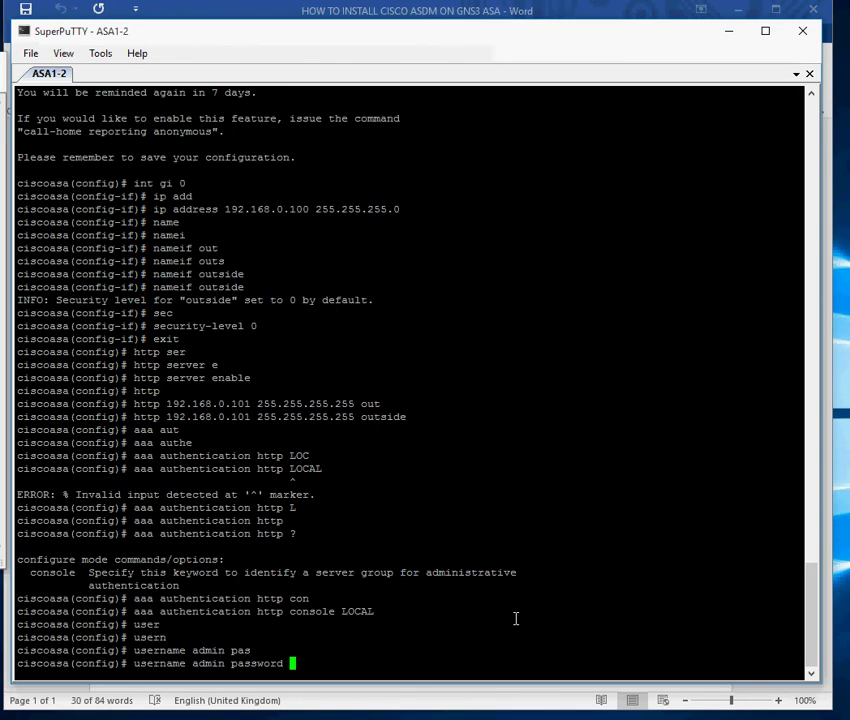
{"action": "type", "text": "cisco pri"}
{"action": "key", "text": "Tab"}
{"action": "type", "text": "15"}
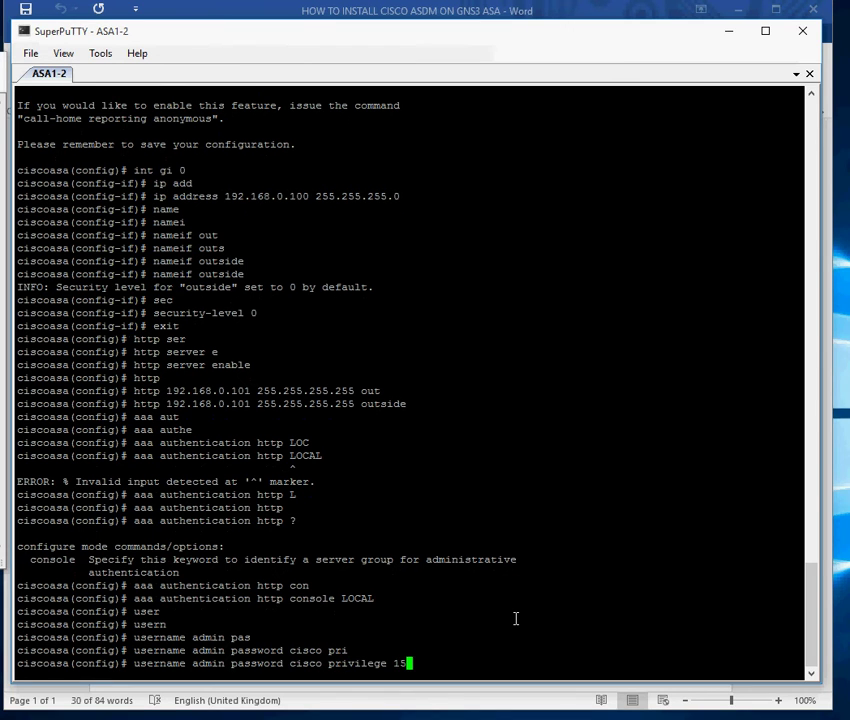
{"action": "key", "text": "Return"}
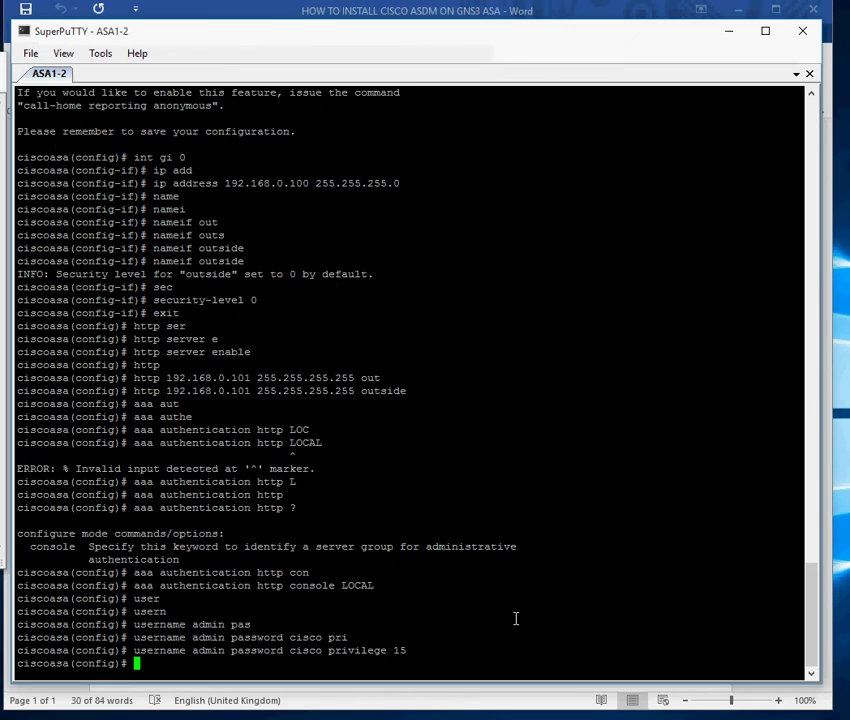
{"action": "key", "text": "ctrl+z"}
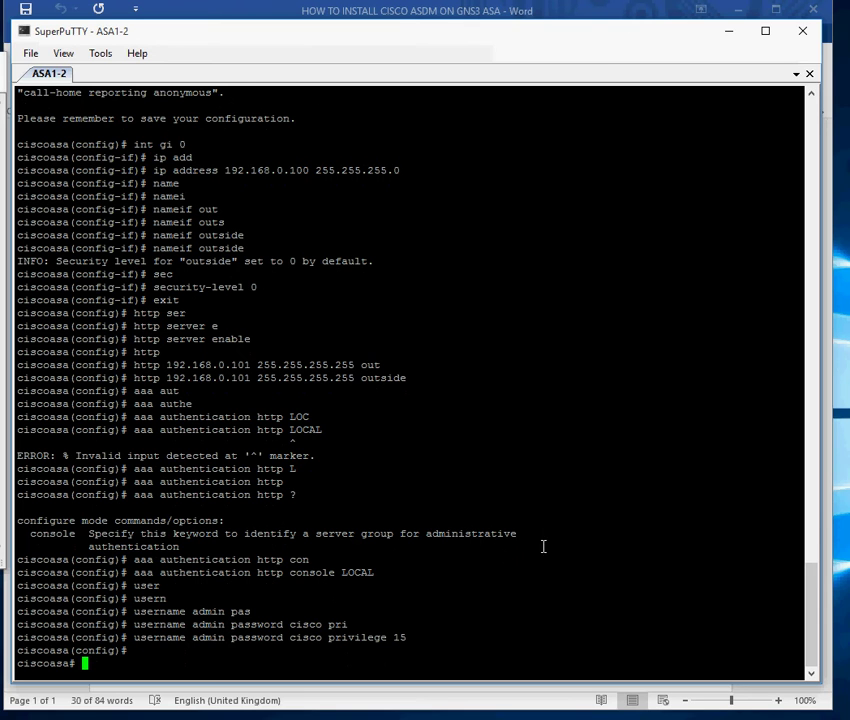
On XP, confirm Tftpd32 serves C:\Program Files\Tftpd32 on 192.168.0.101, where asdm-649-103 sits.
{"action": "left_click", "coordinate": [729, 33]}
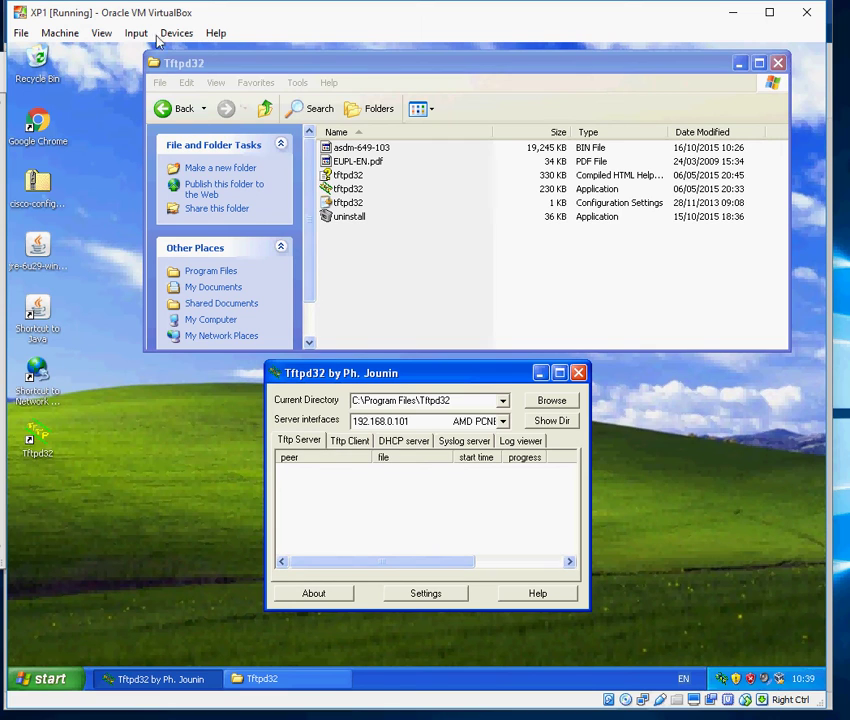
{"action": "left_click", "coordinate": [375, 150]}
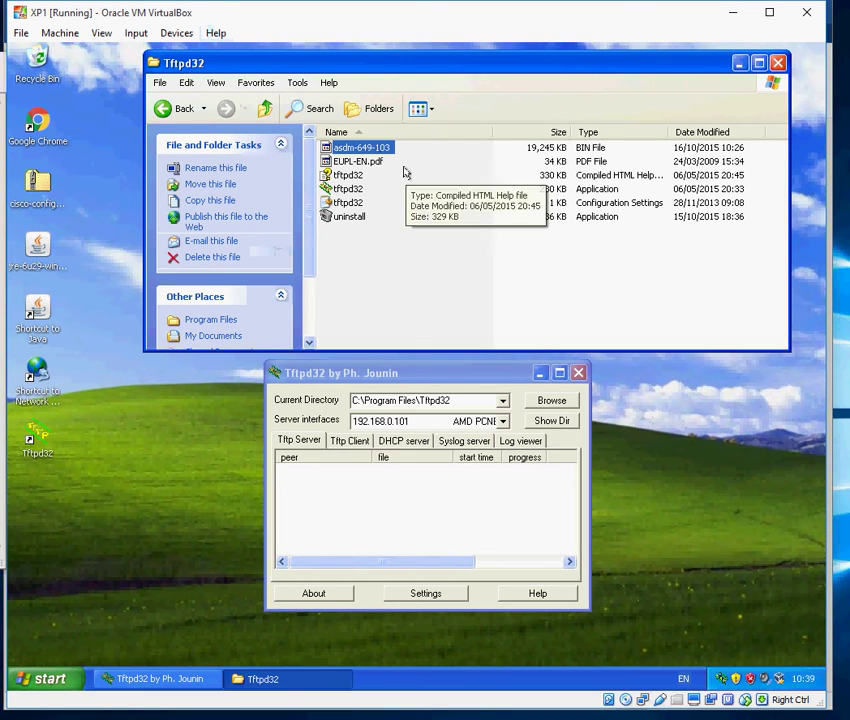
{"action": "left_click", "coordinate": [502, 422]}
{"action": "left_click", "coordinate": [502, 424]}
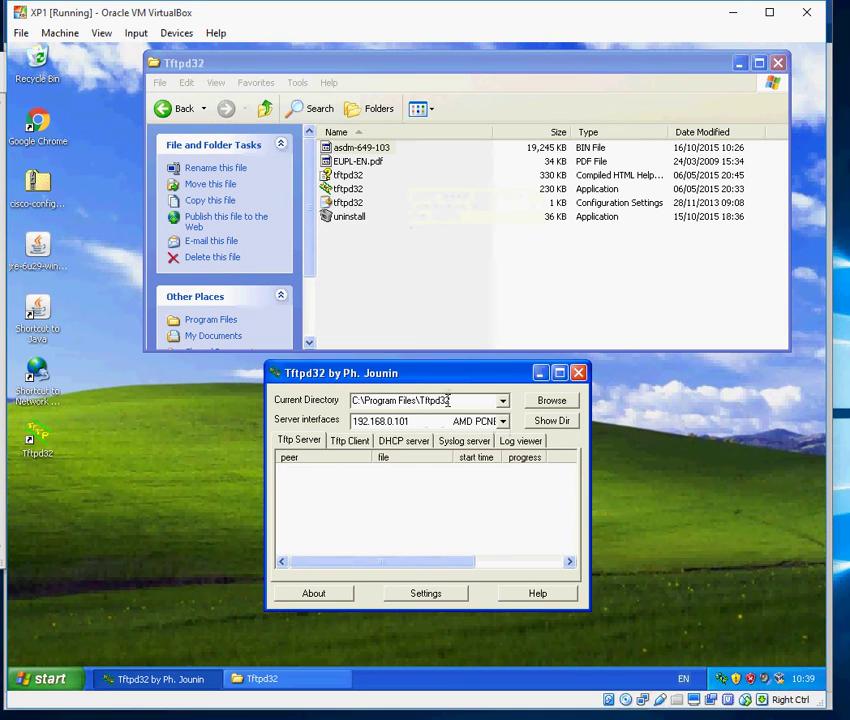
{"action": "left_click", "coordinate": [391, 401]}
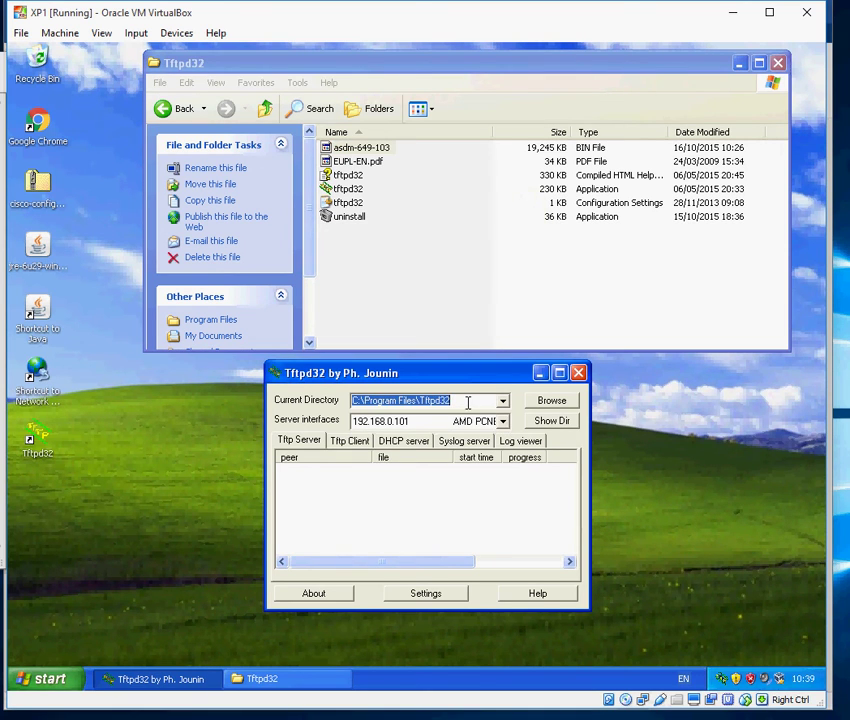
{"action": "left_click", "coordinate": [278, 679]}
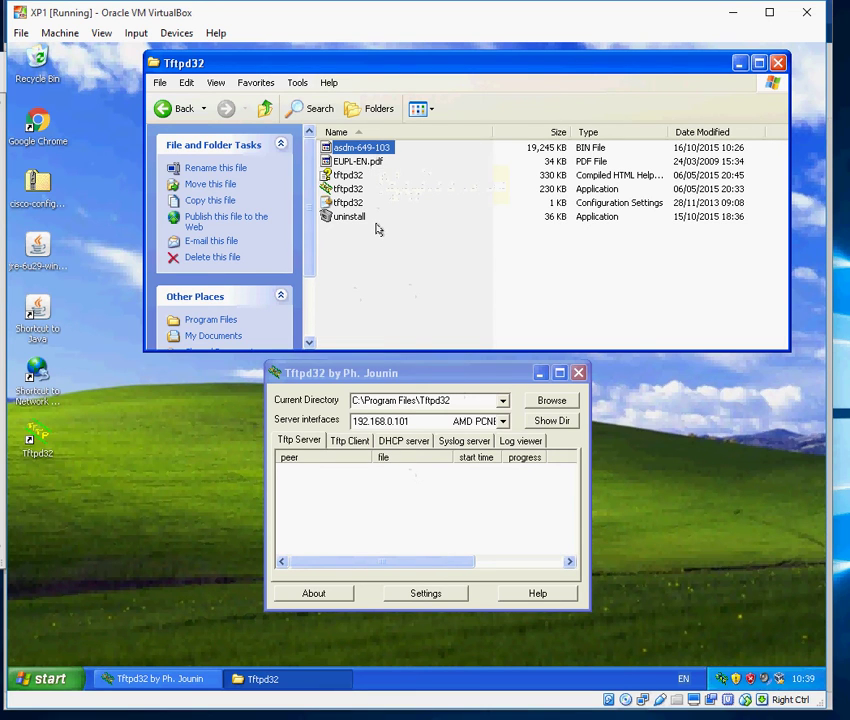
Run copy tftp flash on the ASA, then open the XP Start menu.
{"action": "key", "text": "alt+Tab"}
{"action": "type", "text": "copy tftp"}
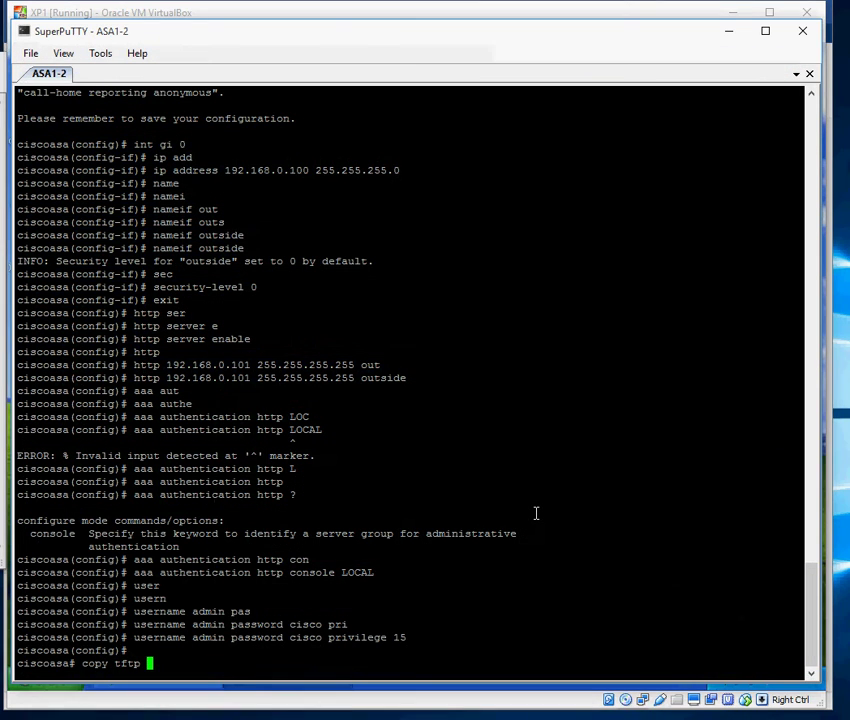
{"action": "type", "text": " flash"}
{"action": "key", "text": "Return"}
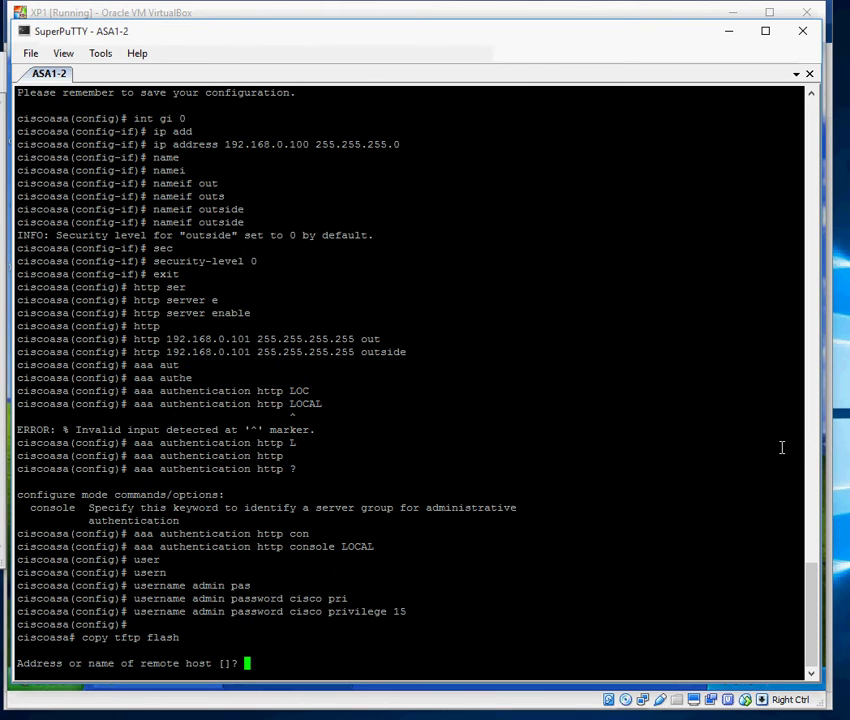
{"action": "key", "text": "alt+Tab"}
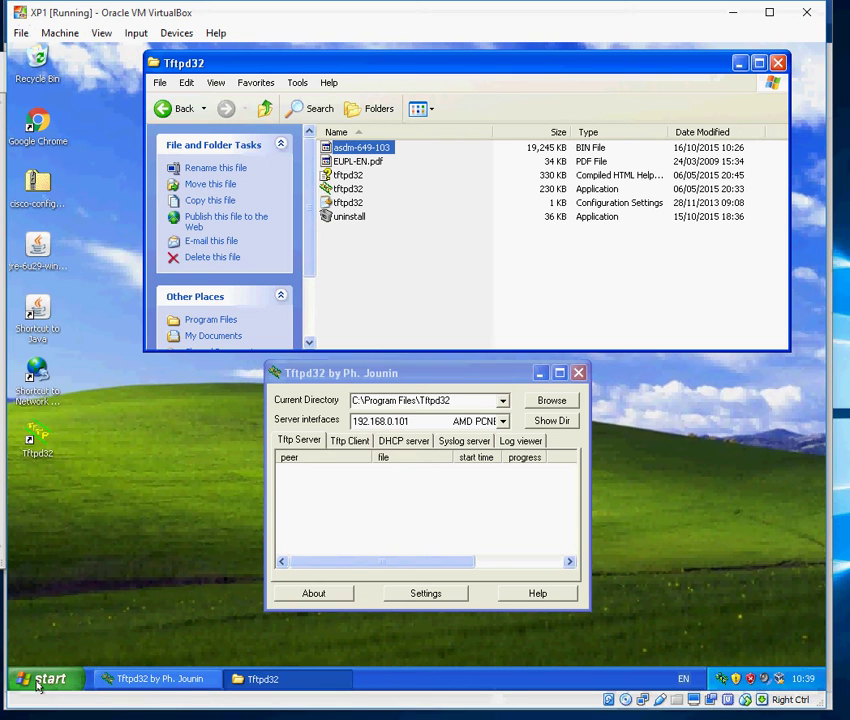
{"action": "left_click", "coordinate": [40, 679]}
Open a Command Prompt on XP and ping the ASA at 192.168.0.100.
{"action": "left_click", "coordinate": [87, 425]}
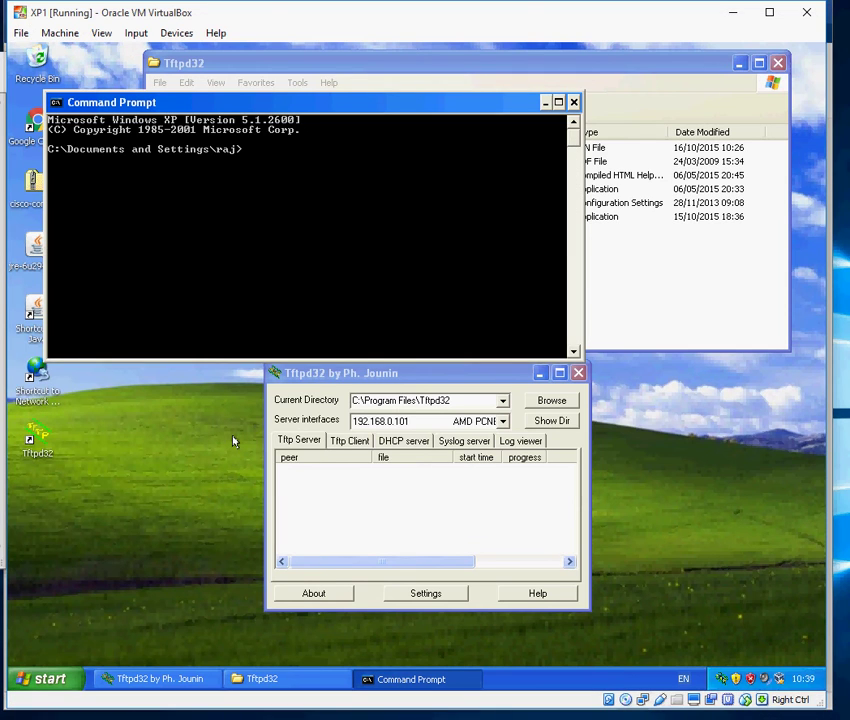
{"action": "type", "text": "ping 192.168.0.1000"}
{"action": "key", "text": "BackSpace"}
{"action": "key", "text": "Return"}
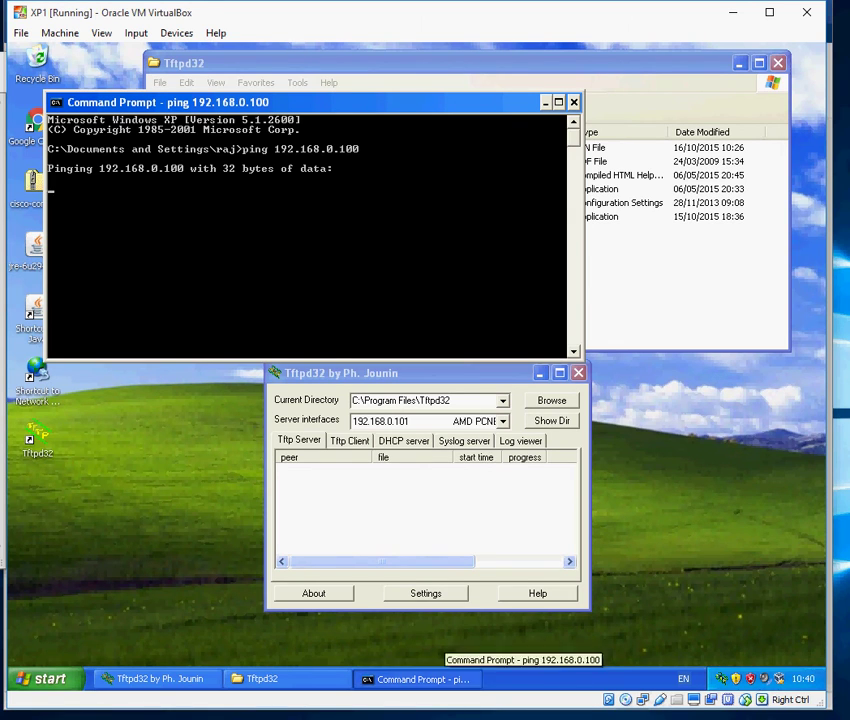
{"action": "key", "text": "alt+Tab"}
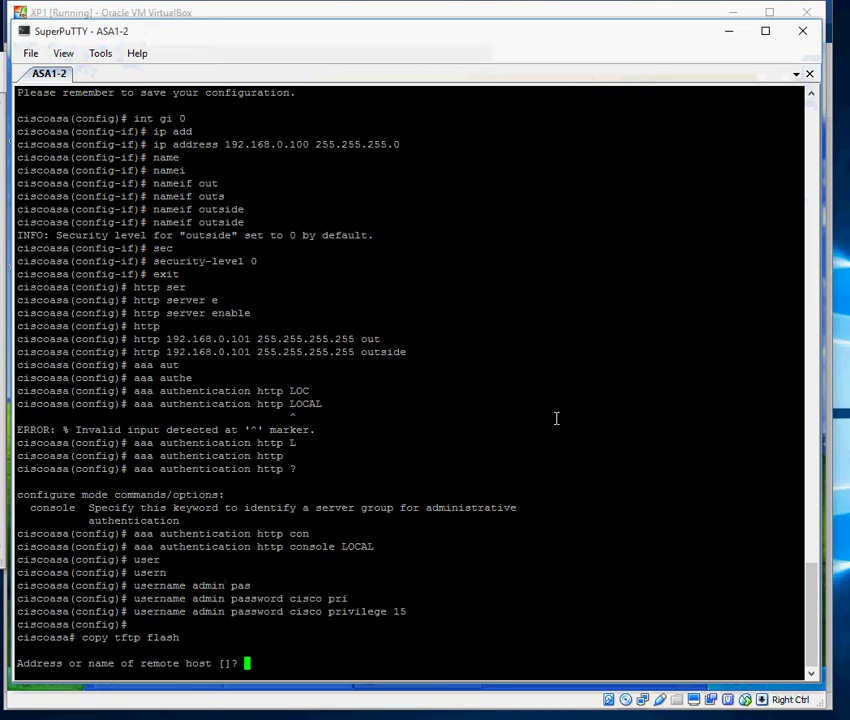
Abandon the pending copy and show the brief interface IP and status summary.
{"action": "key", "text": "Return"}
{"action": "key", "text": "Return"}
{"action": "type", "text": "sh inter"}
{"action": "key", "text": "Tab"}
{"action": "type", "text": "ip br"}
{"action": "key", "text": "Tab"}
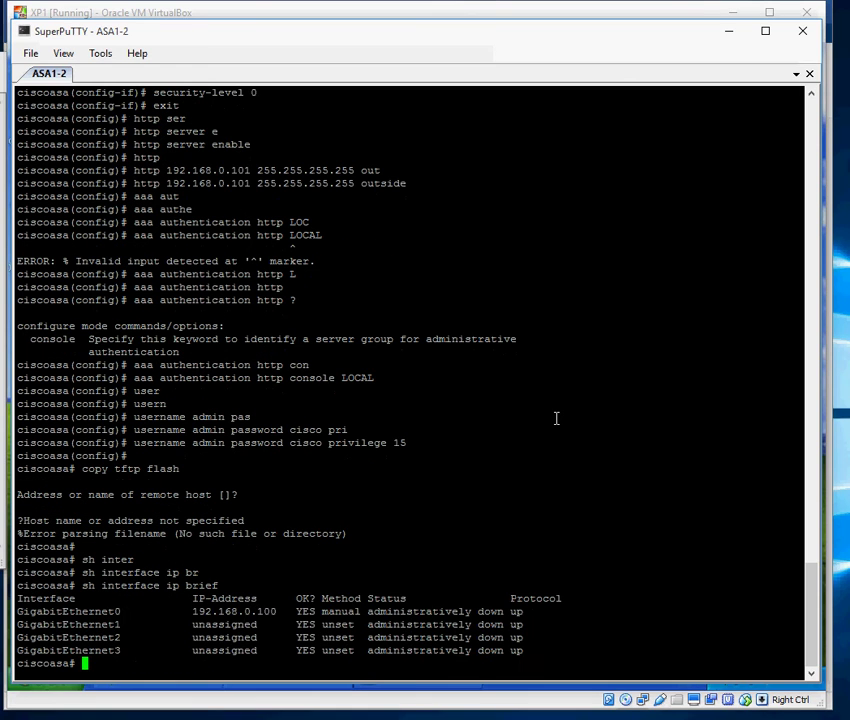
Bring GigabitEthernet0 out of shutdown with 'no shutdown' in configuration mode.
{"action": "type", "text": "conf t"}
{"action": "key", "text": "Return"}
{"action": "type", "text": "int gi 0"}
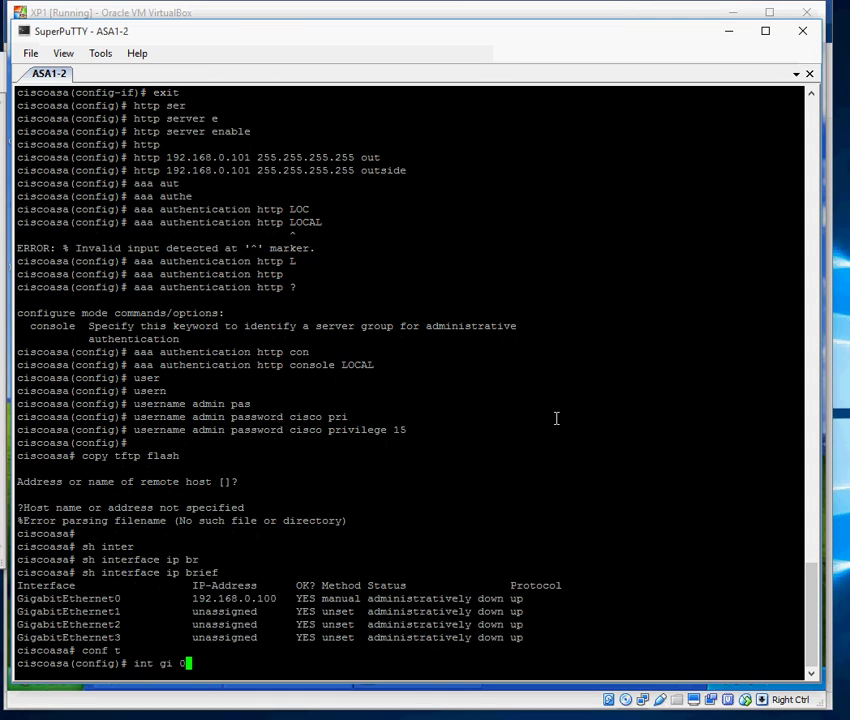
{"action": "key", "text": "Return"}
{"action": "type", "text": "no sh"}
{"action": "key", "text": "Return"}
{"action": "type", "text": "no shu"}
{"action": "key", "text": "Return"}
{"action": "key", "text": "ctrl+z"}
Ping 192.168.0.1 and 192.168.0.101 from the ASA.
{"action": "type", "text": "ping 192"}
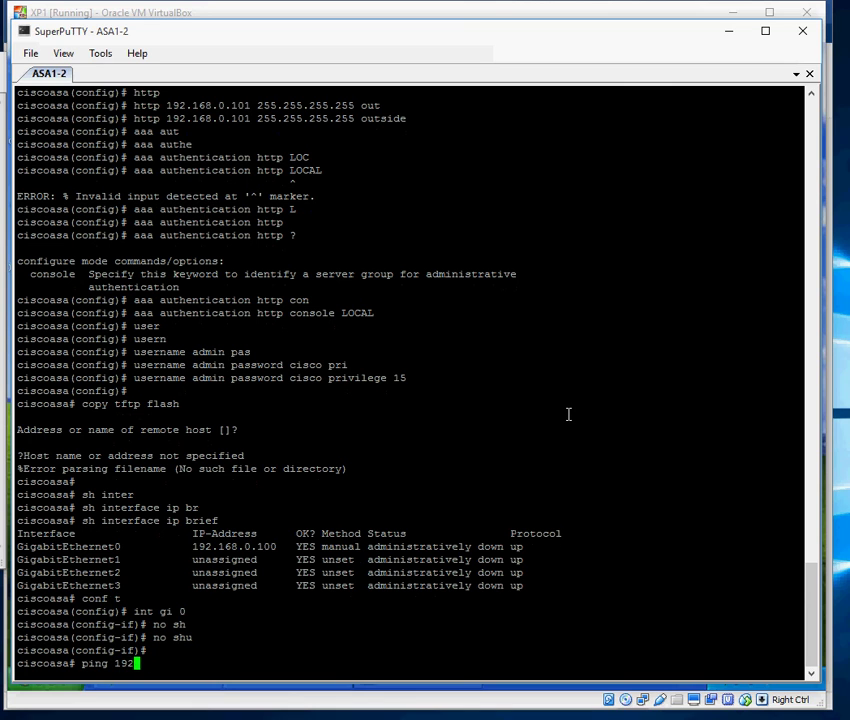
{"action": "type", "text": ".168.0.1"}
{"action": "key", "text": "Return"}
{"action": "key", "text": "Up"}
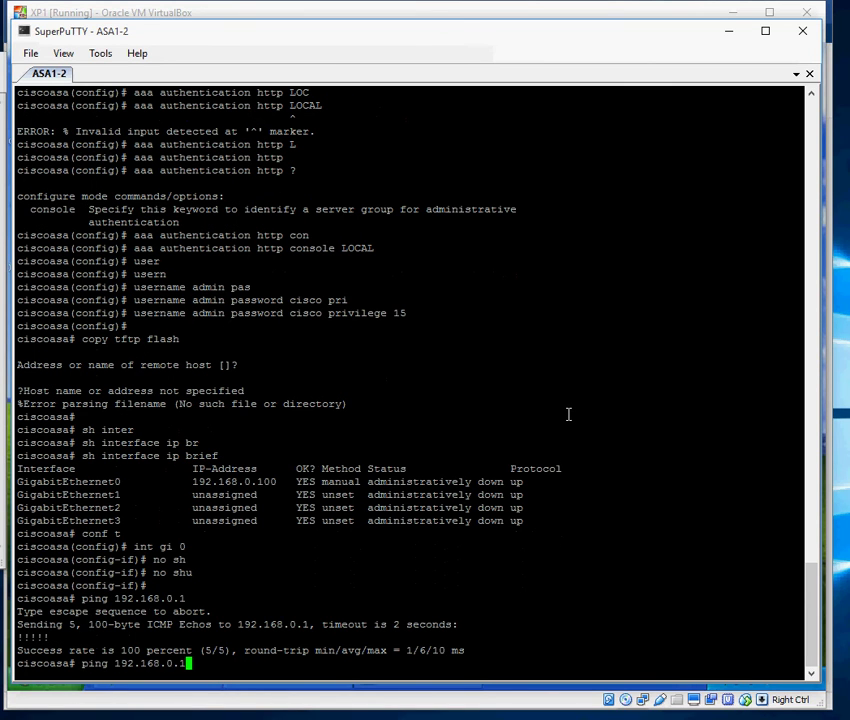
{"action": "type", "text": "01"}
{"action": "key", "text": "Return"}
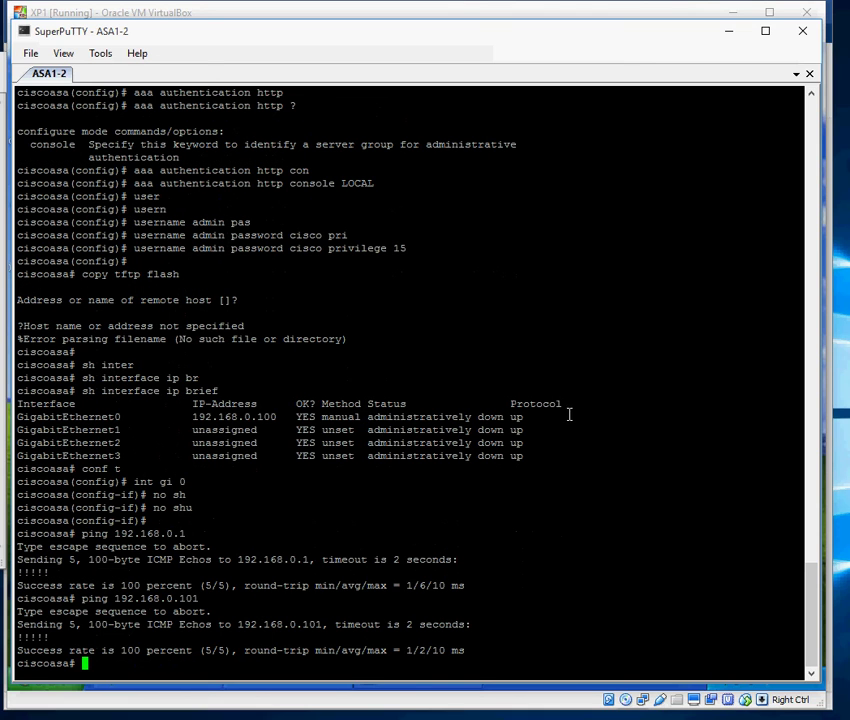
Rerun the ping to 192.168.0.100 from the XP machine.
{"action": "left_click", "coordinate": [474, 692]}
{"action": "key", "text": "Up"}
{"action": "key", "text": "Return"}
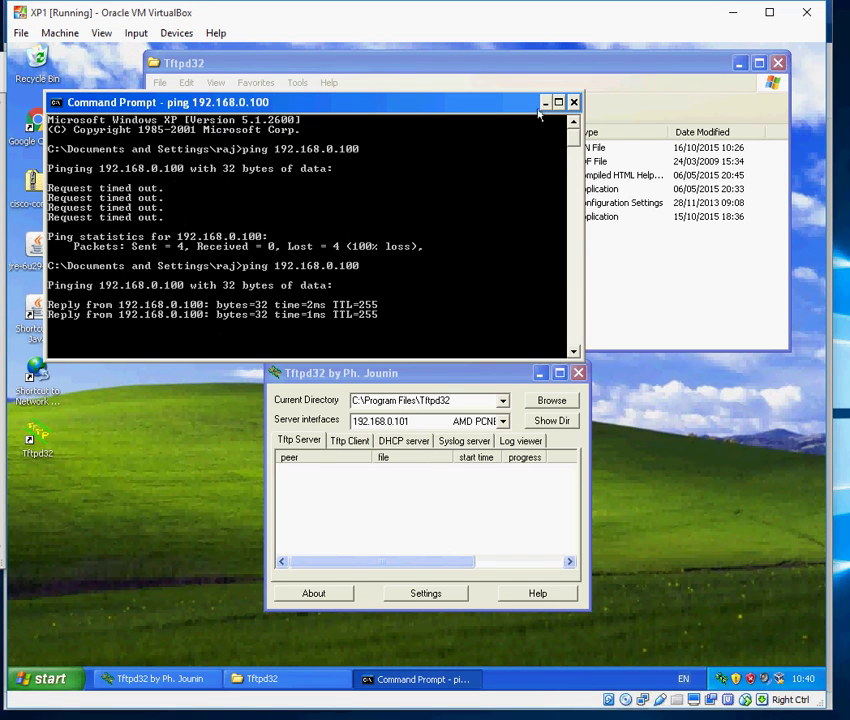
Start a 'copy tftp flash' on the ASA using 192.168.0.101 as the TFTP server.
{"action": "left_click", "coordinate": [545, 102]}
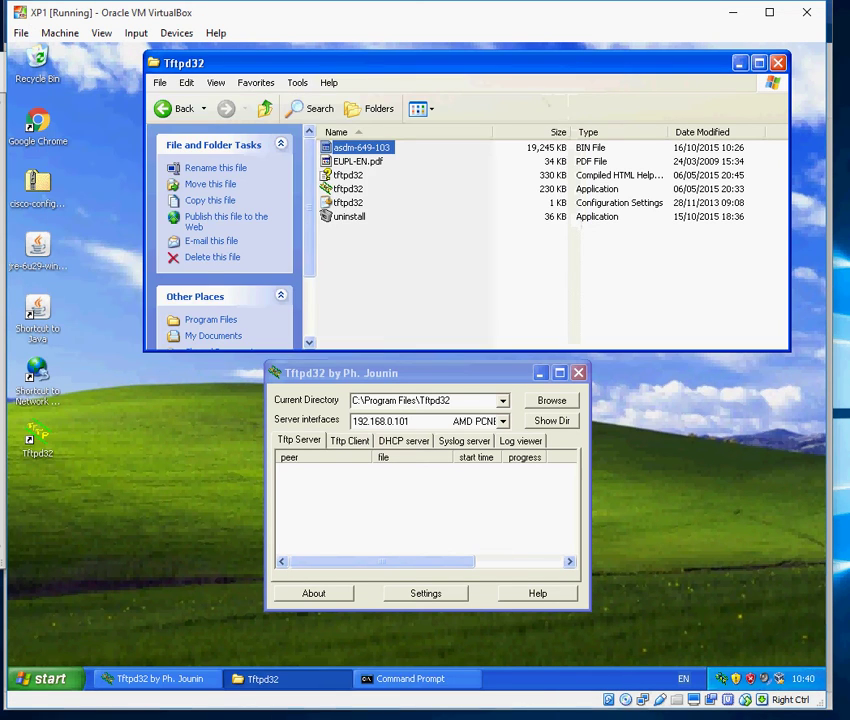
{"action": "key", "text": "alt+Tab"}
{"action": "type", "text": "copy tftp flash"}
{"action": "key", "text": "Tab"}
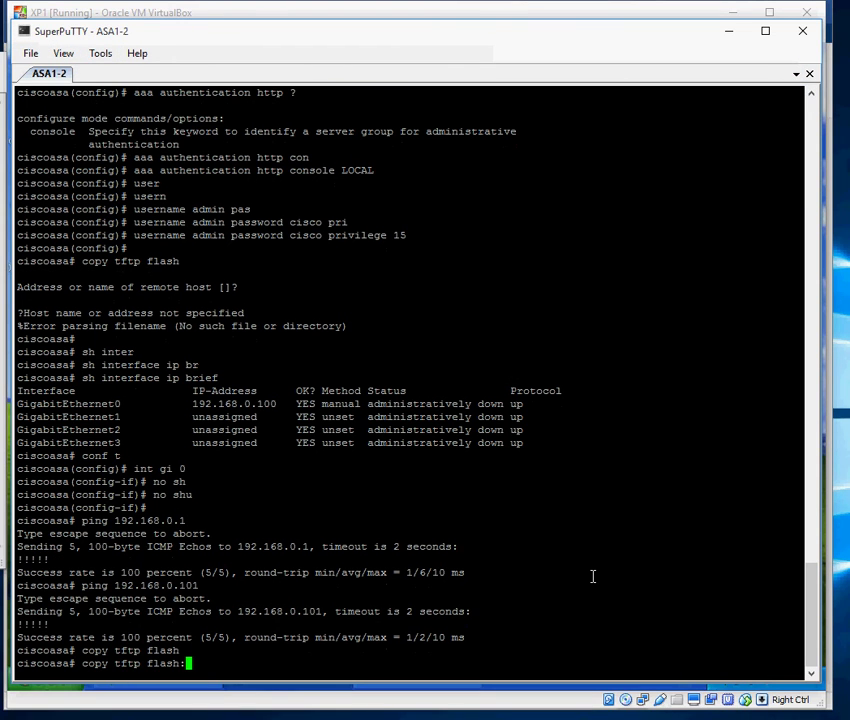
{"action": "key", "text": "Return"}
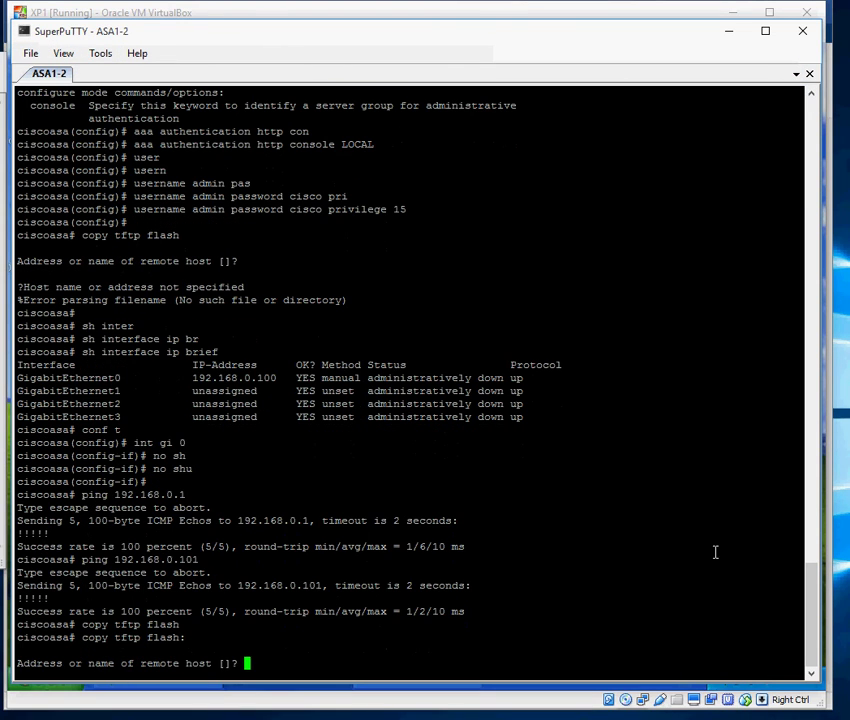
{"action": "type", "text": "192.168.0.101"}
{"action": "key", "text": "Return"}
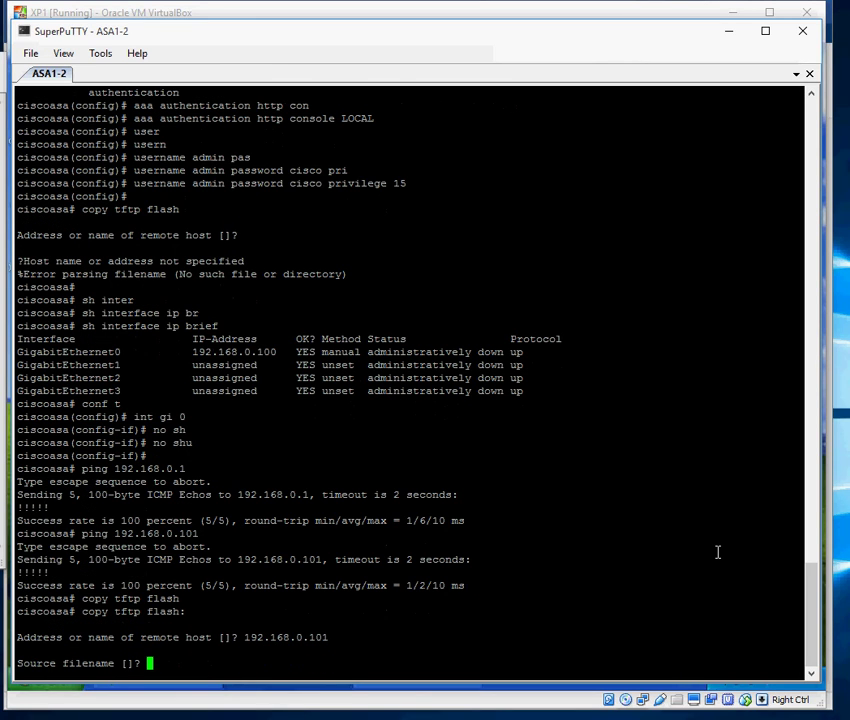
Give asdm-649-103.bin as the source file and accept the default destination name.
{"action": "type", "text": "asdm"}
{"action": "key", "text": "alt+Tab"}
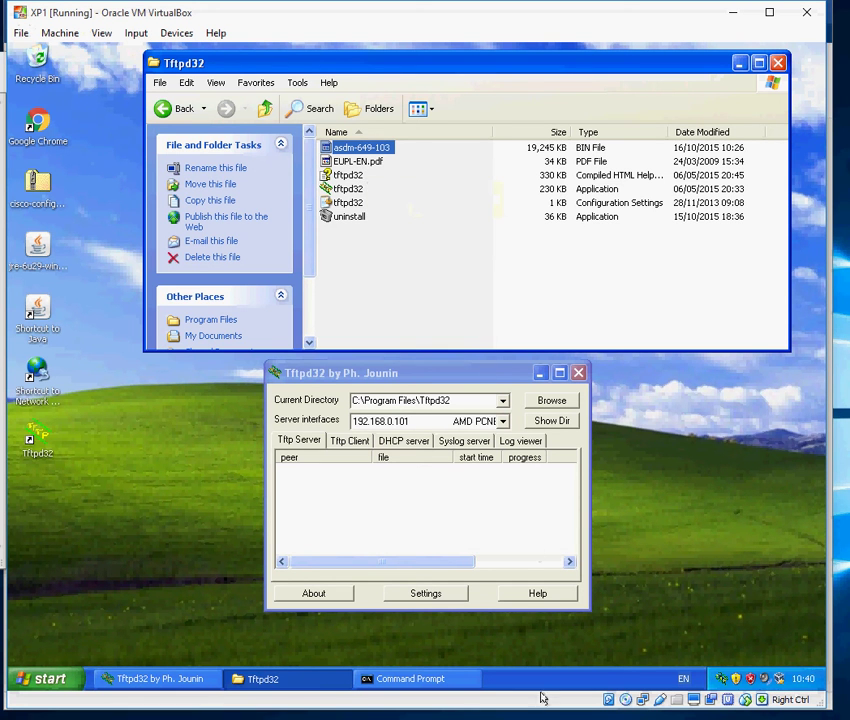
{"action": "key", "text": "alt+Tab"}
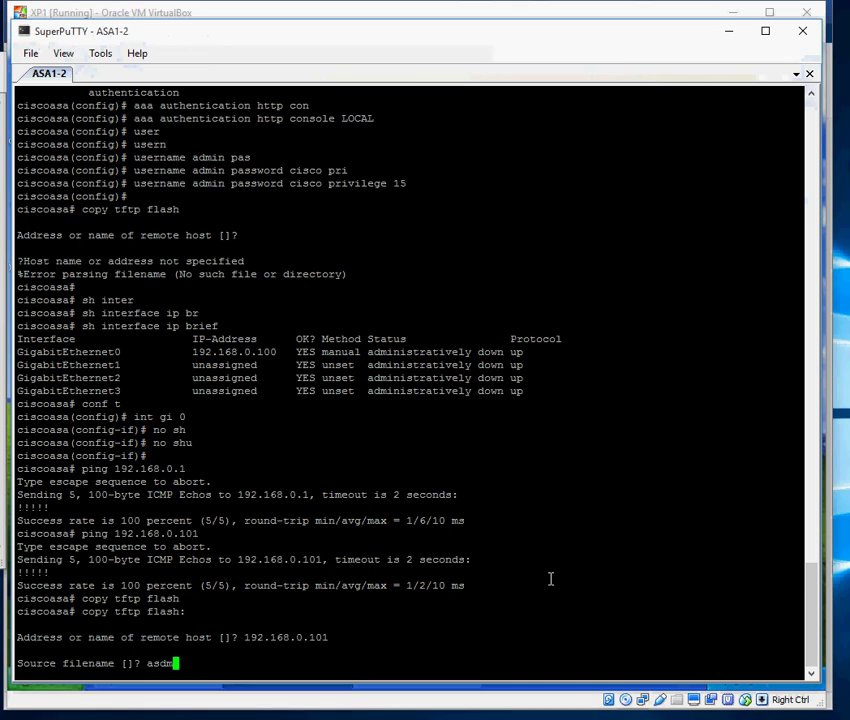
{"action": "type", "text": "-649-103.bin"}
{"action": "key", "text": "Return"}
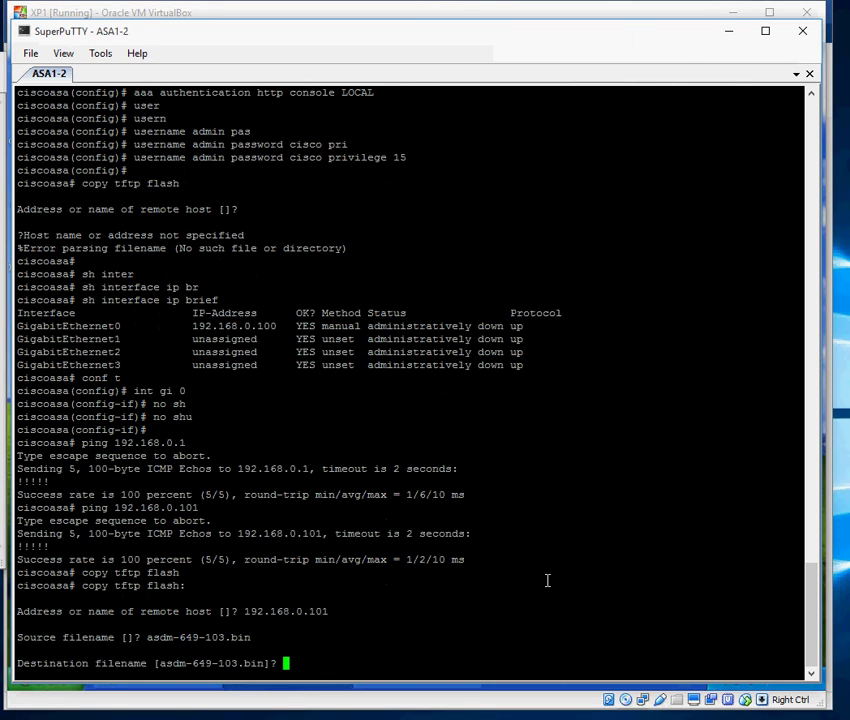
{"action": "key", "text": "Return"}
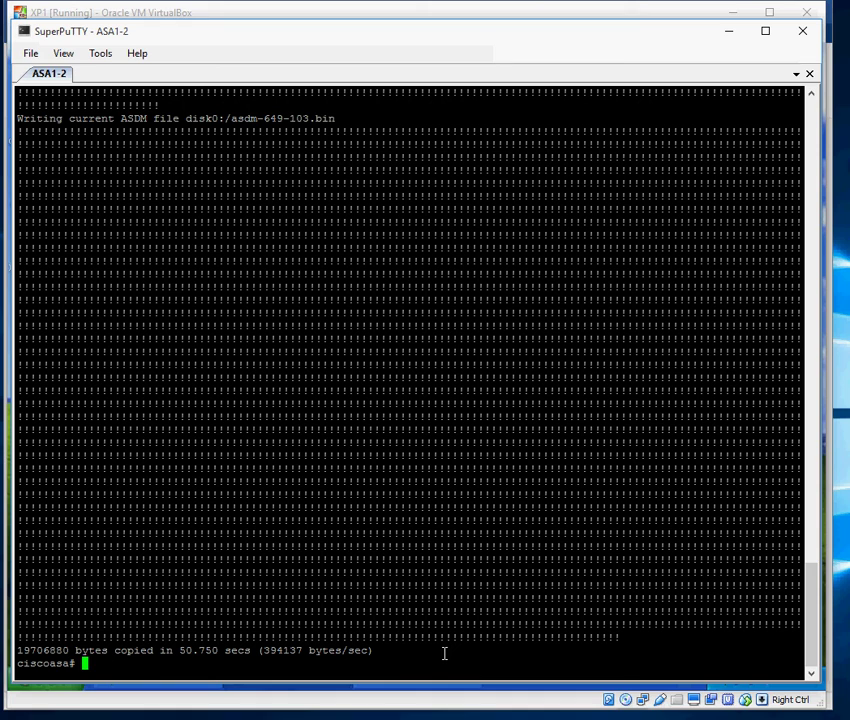
List flash to confirm asdm-649-103.bin is present, then minimize the terminal.
{"action": "type", "text": "sh fasl"}
{"action": "key", "text": "Tab"}
{"action": "key", "text": "BackSpace"}
{"action": "key", "text": "BackSpace"}
{"action": "key", "text": "BackSpace"}
{"action": "type", "text": "las"}
{"action": "key", "text": "Tab"}
{"action": "key", "text": "Return"}
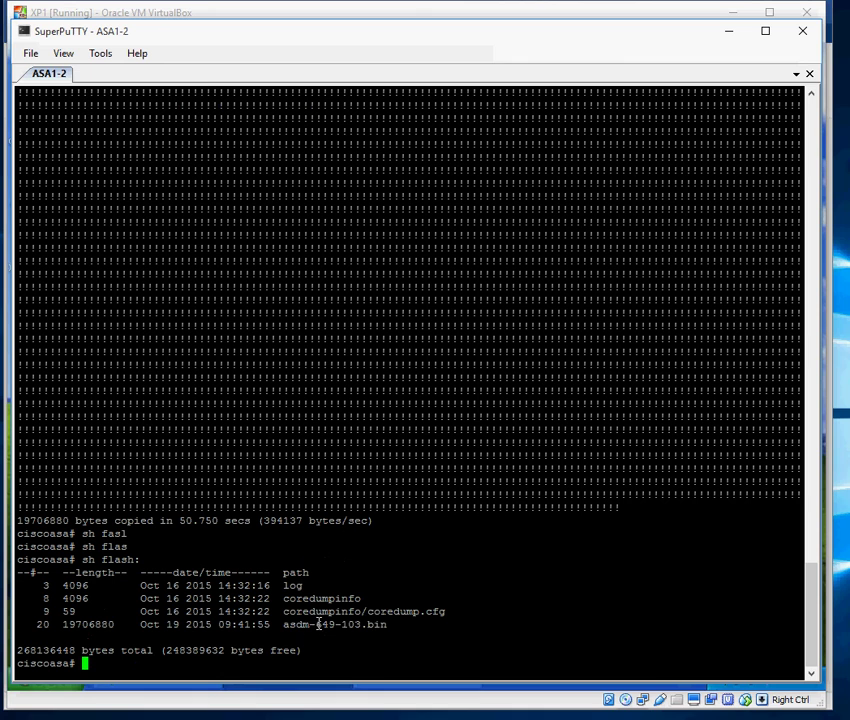
{"action": "double_click", "coordinate": [318, 624]}
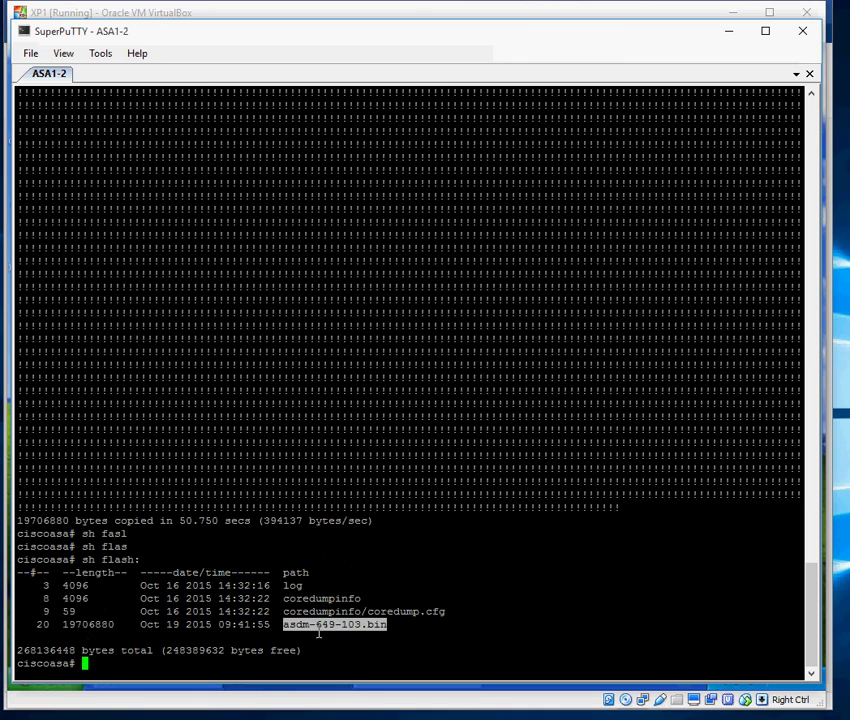
{"action": "left_click", "coordinate": [731, 33]}
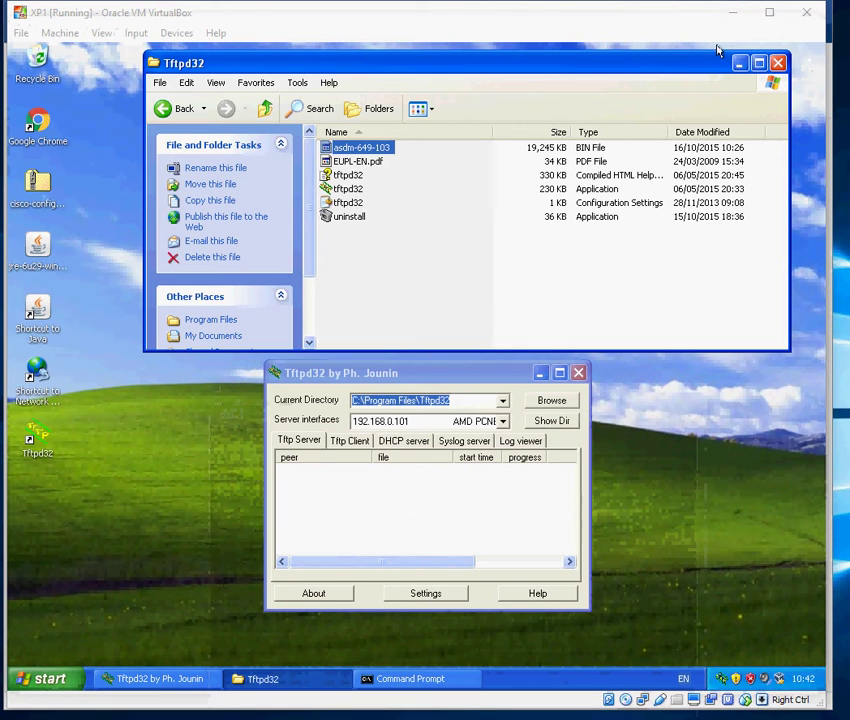
Close Tftpd32, the Tftpd32 folder window and the Command Prompt.
{"action": "left_click", "coordinate": [578, 372]}
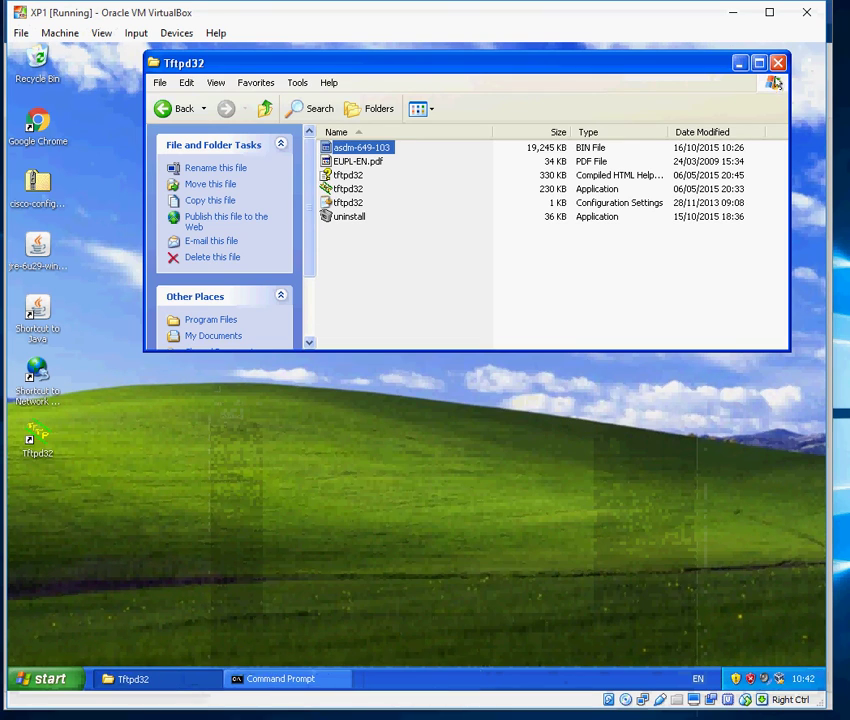
{"action": "left_click", "coordinate": [778, 64]}
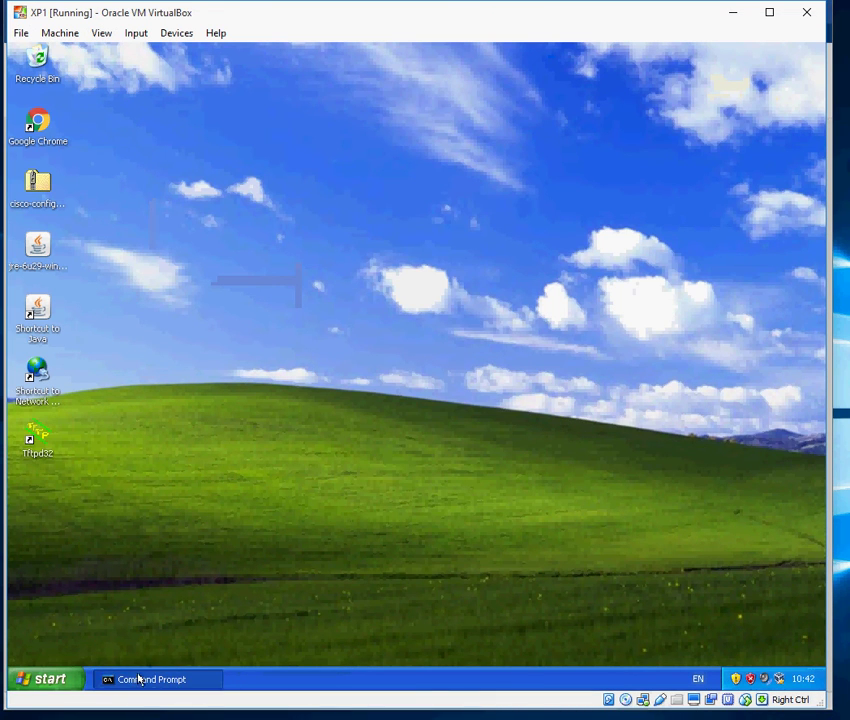
{"action": "left_click", "coordinate": [140, 680]}
{"action": "left_click", "coordinate": [575, 101]}
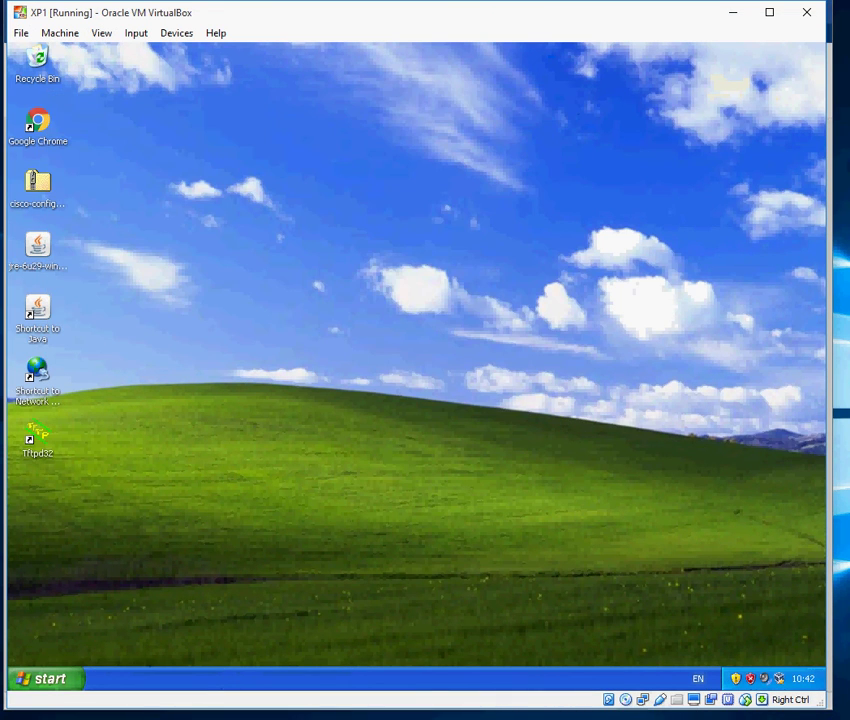
Launch Internet Explorer from the Start menu and go to the home page.
{"action": "left_click", "coordinate": [47, 680]}
{"action": "left_click_drag", "start_coordinate": [97, 352], "coordinate": [100, 354]}
{"action": "left_click", "coordinate": [545, 399]}
{"action": "left_click", "coordinate": [336, 80]}
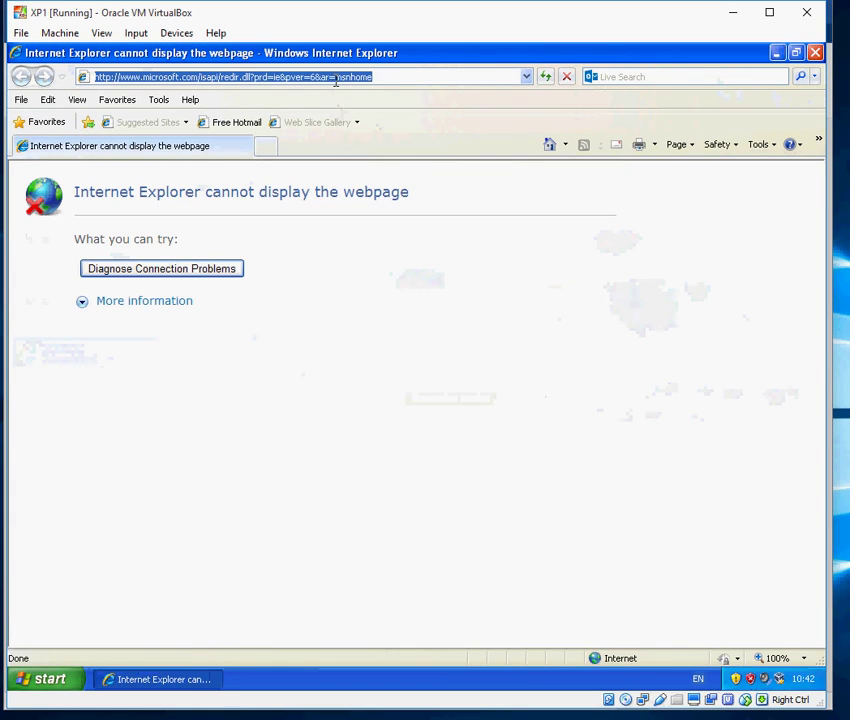
{"action": "type", "text": "https"}
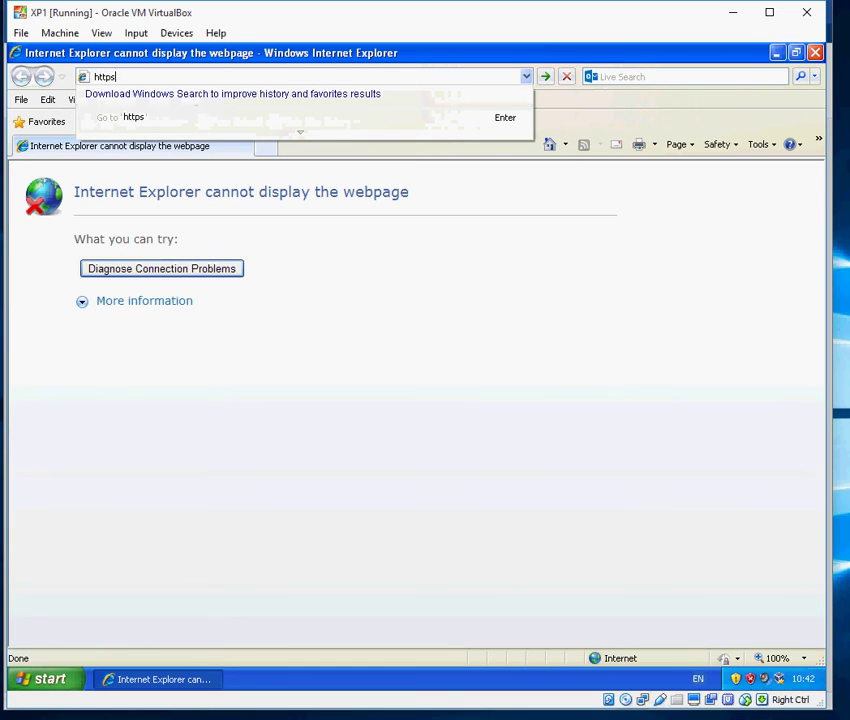
{"action": "type", "text": "://192.168.0.100"}
{"action": "key", "text": "Return"}
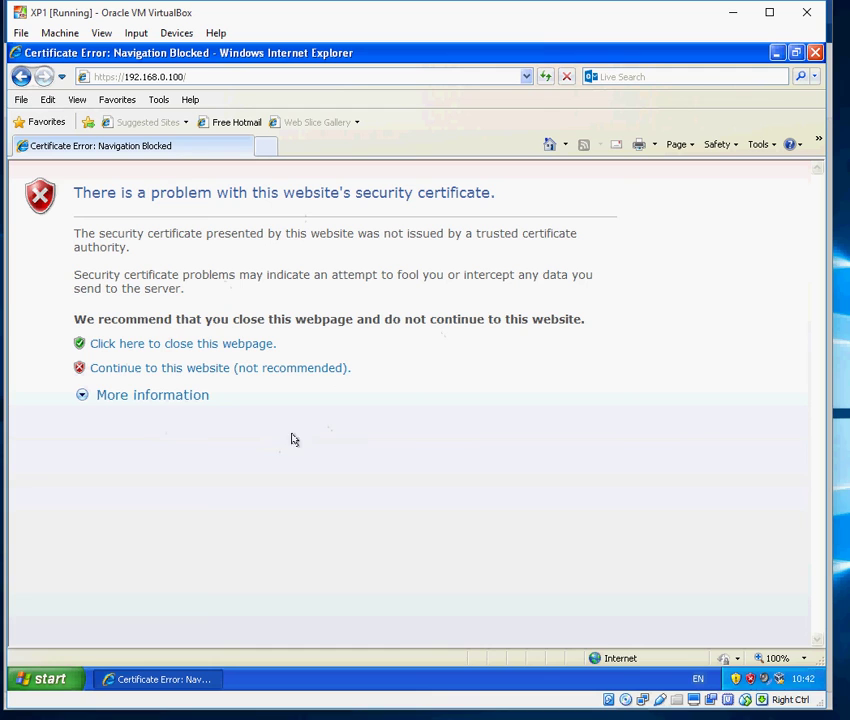
{"action": "left_click", "coordinate": [155, 370]}
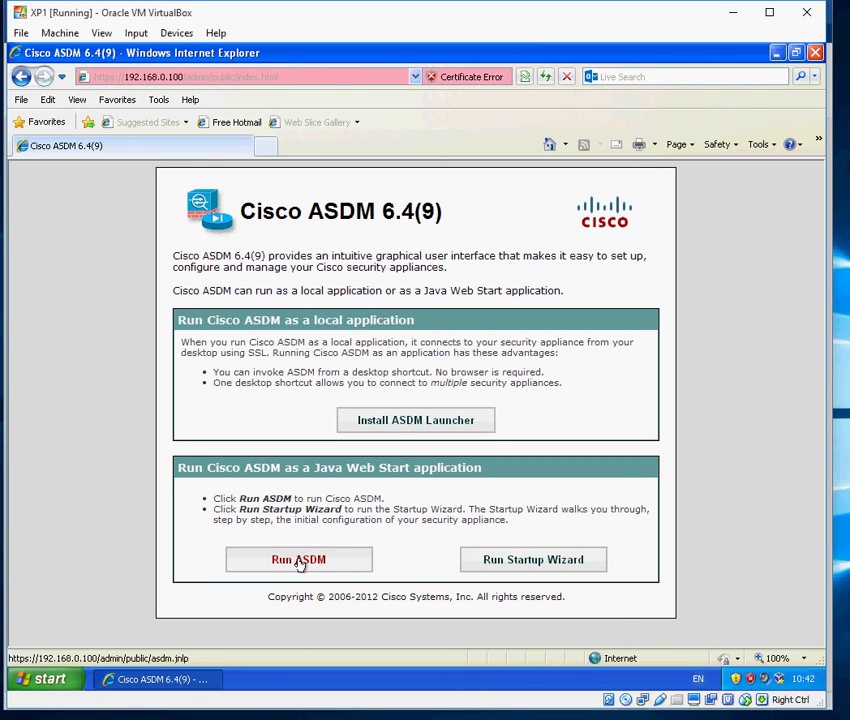
Request the ASDM Launcher download and log in with the firewall password, remembering it.
{"action": "left_click", "coordinate": [395, 424]}
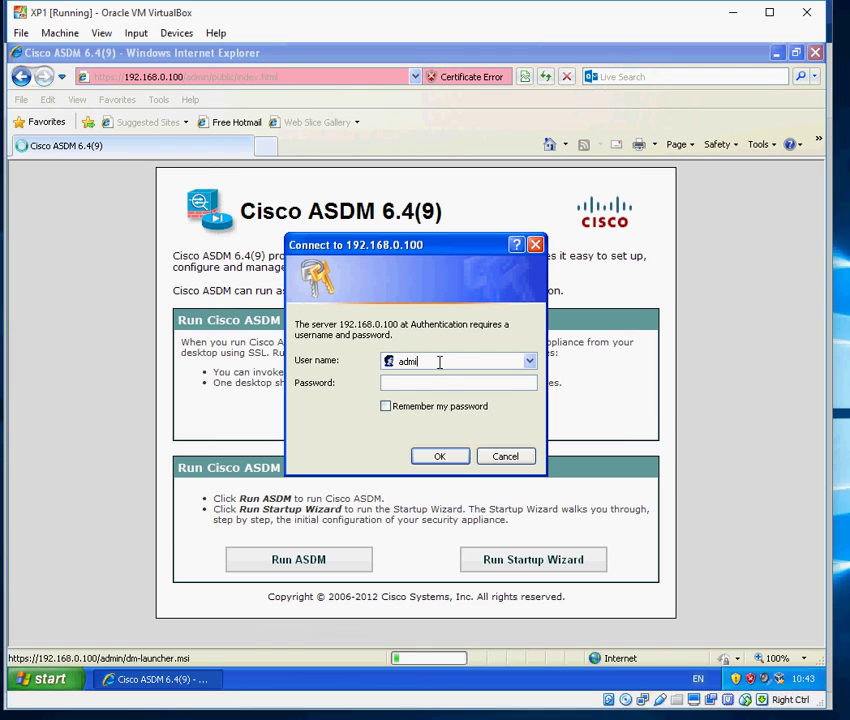
{"action": "key", "text": "Tab"}
{"action": "type", "text": "cisc"}
{"action": "left_click", "coordinate": [386, 406]}
{"action": "left_click", "coordinate": [455, 456]}
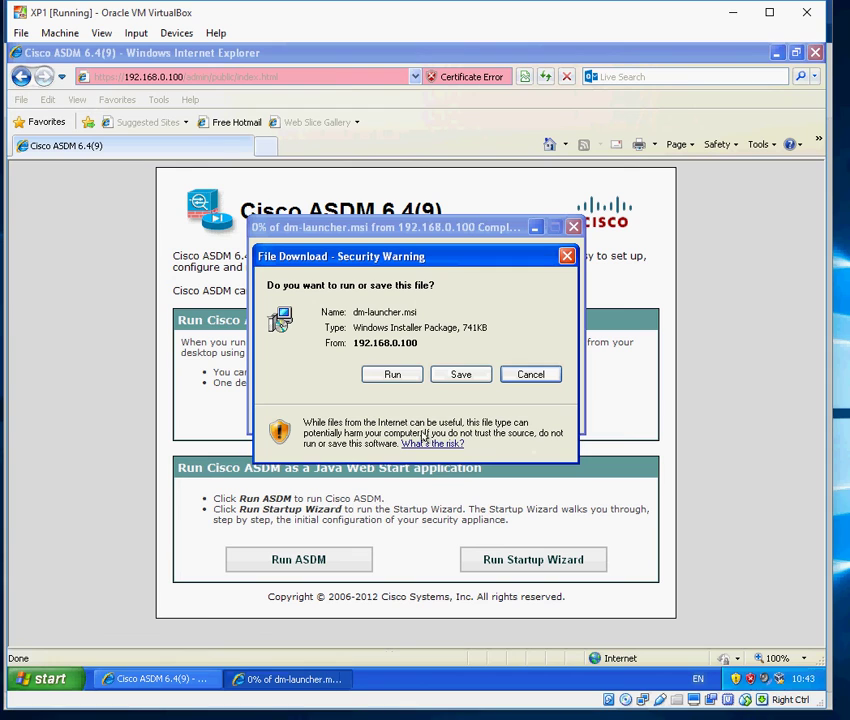
Run dm-launcher.msi and install the launcher with default settings, then minimize the browser.
{"action": "left_click", "coordinate": [390, 377]}
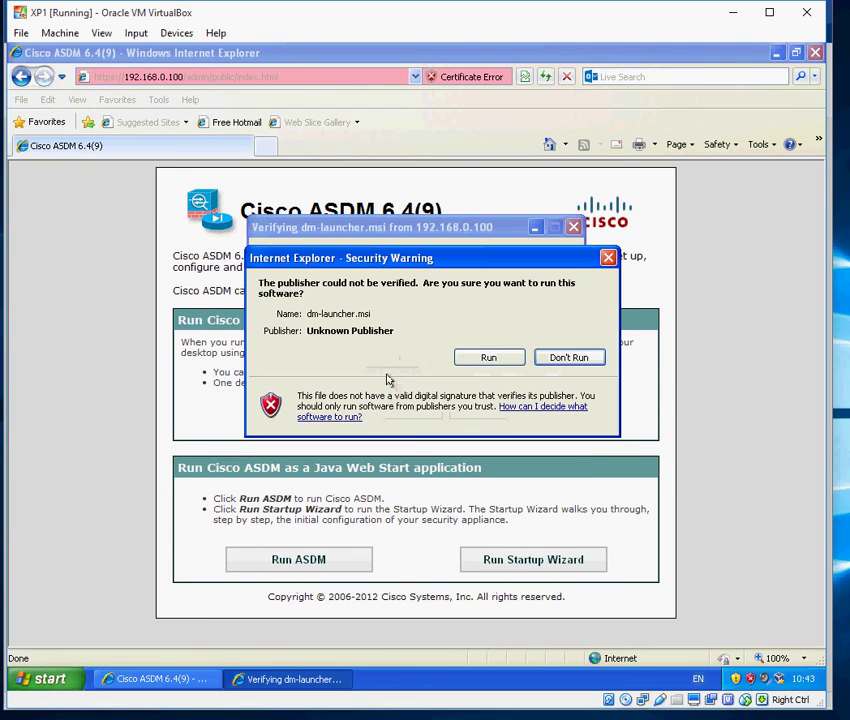
{"action": "left_click", "coordinate": [485, 362]}
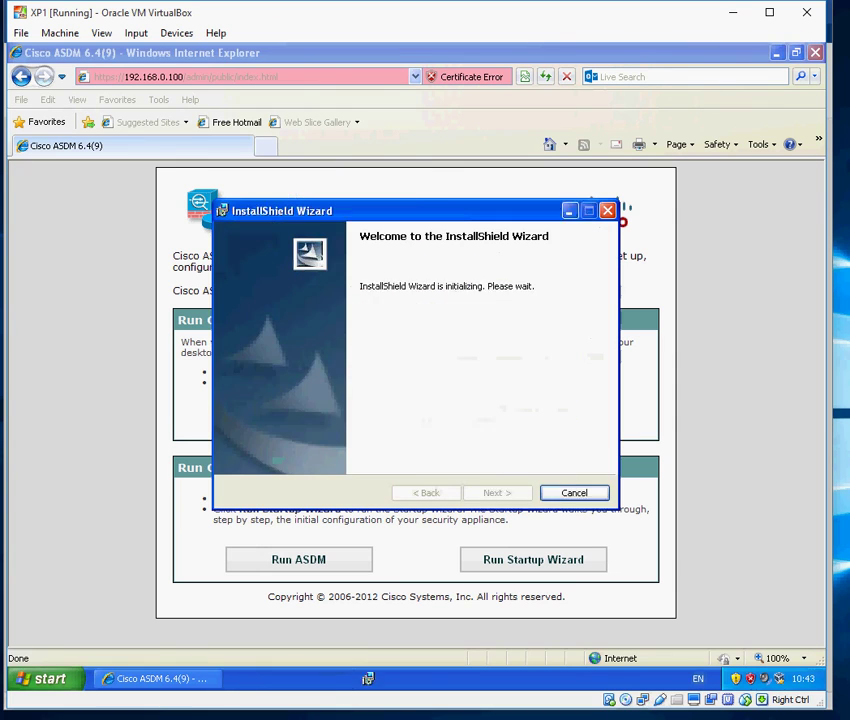
{"action": "left_click", "coordinate": [494, 492]}
{"action": "left_click", "coordinate": [493, 492]}
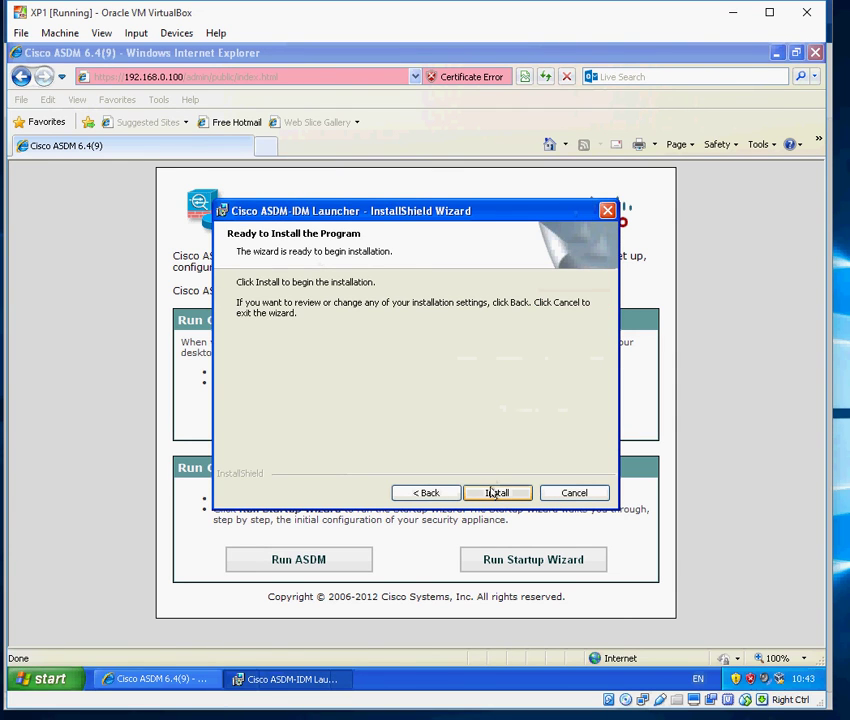
{"action": "left_click", "coordinate": [494, 492]}
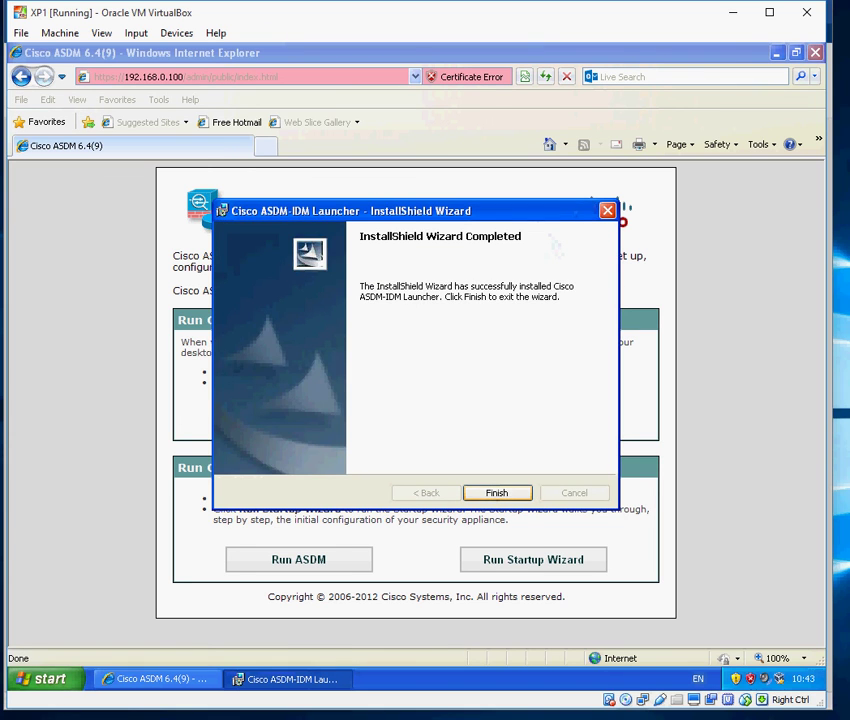
{"action": "left_click", "coordinate": [494, 492]}
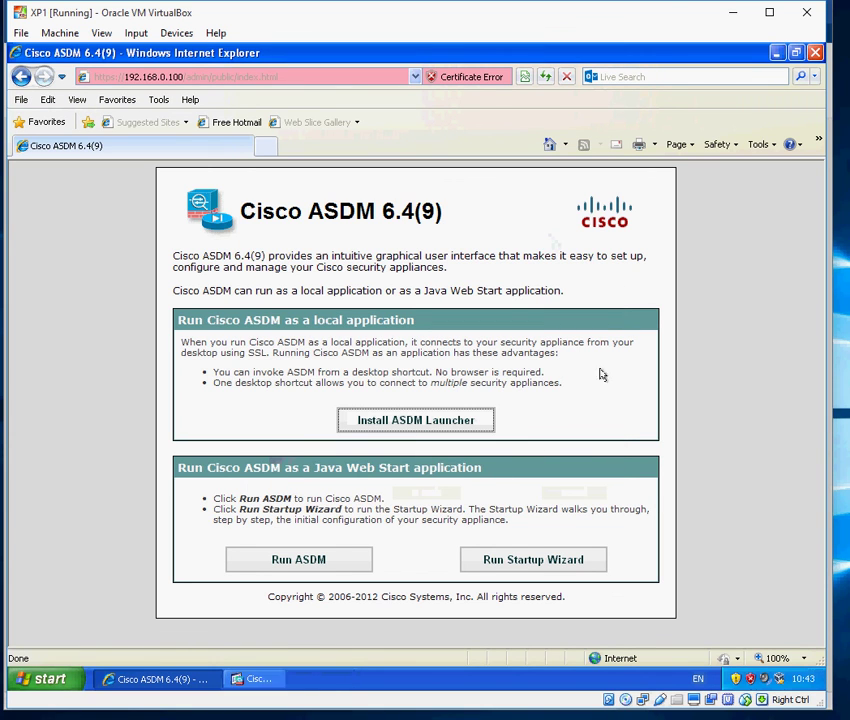
{"action": "left_click", "coordinate": [776, 53]}
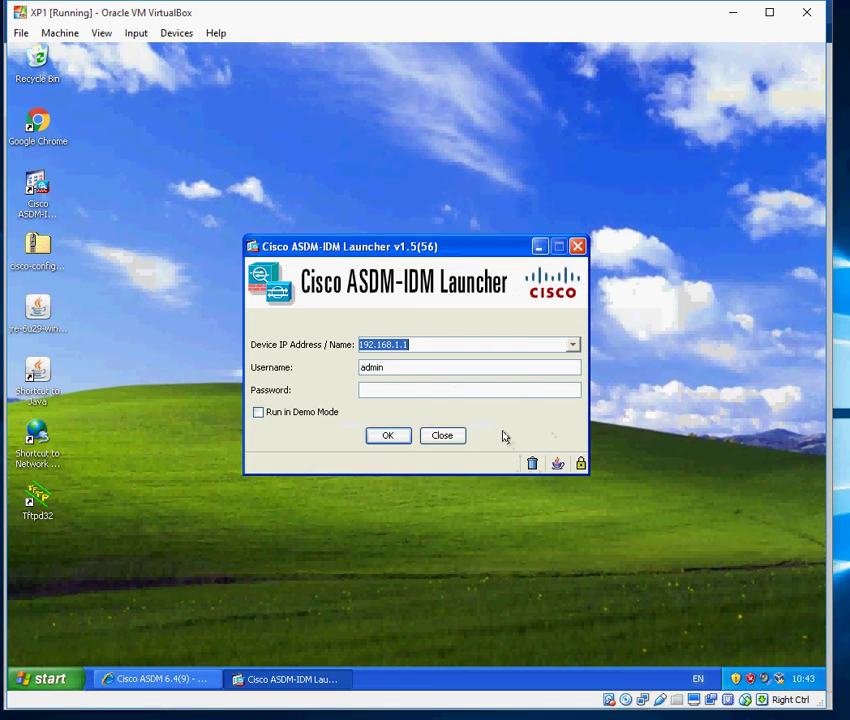
Set Device IP to 192.168.0.100, log in, and accept the unverified certificate.
{"action": "left_click", "coordinate": [428, 344]}
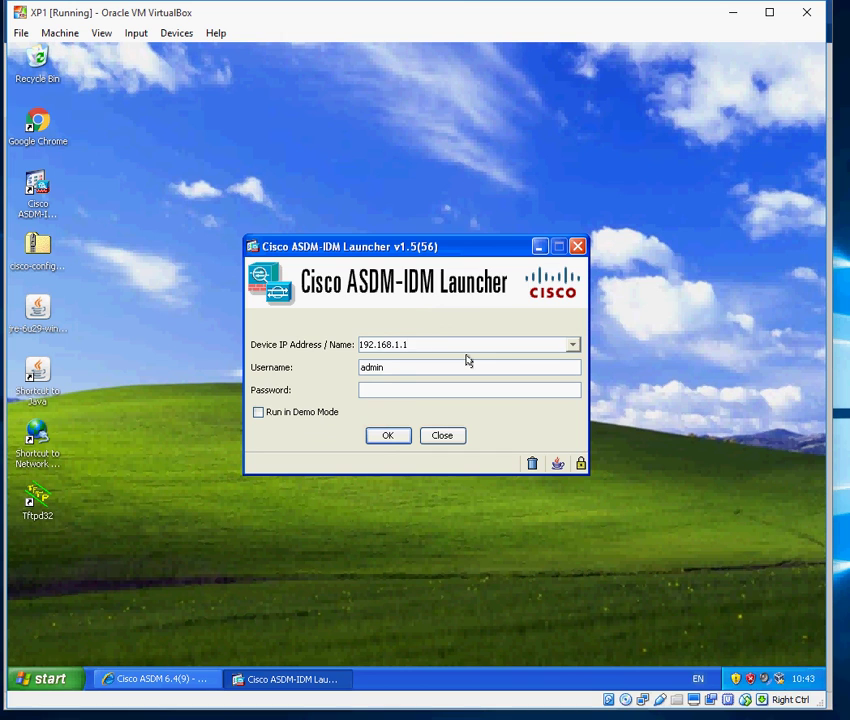
{"action": "key", "text": "BackSpace"}
{"action": "key", "text": "BackSpace"}
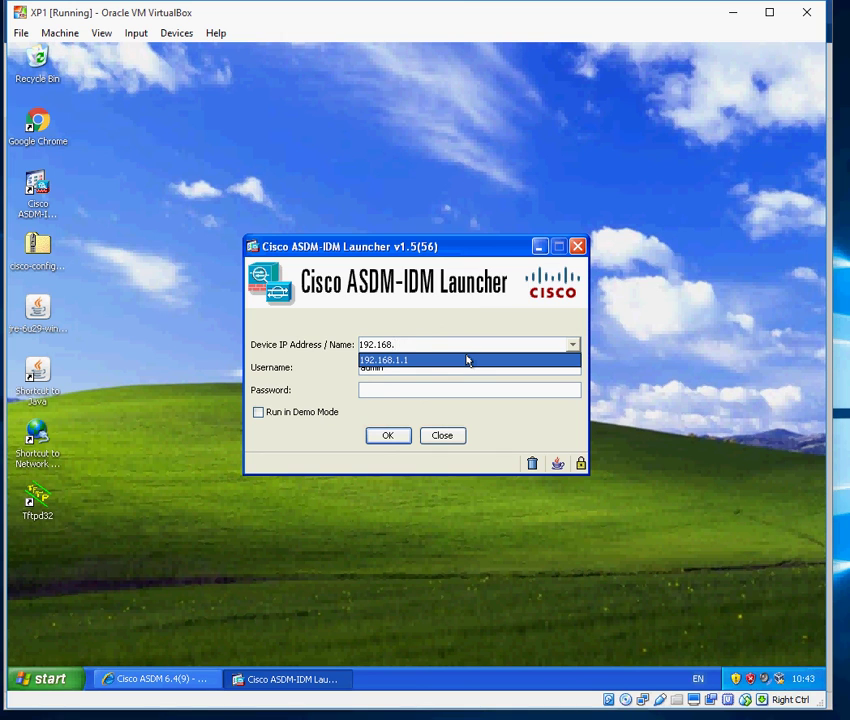
{"action": "type", "text": "0.100"}
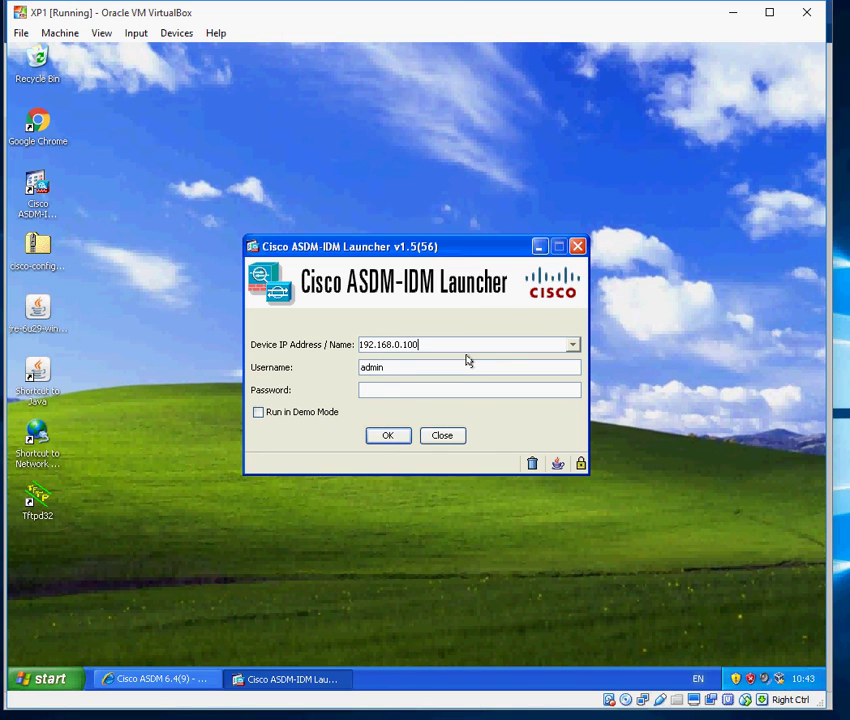
{"action": "left_click", "coordinate": [429, 390]}
{"action": "left_click", "coordinate": [383, 435]}
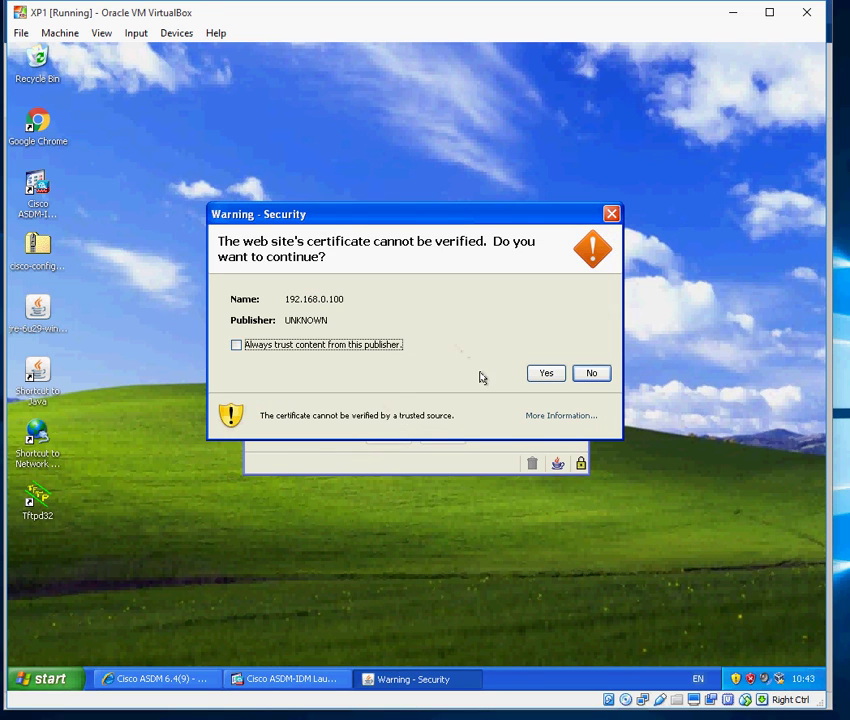
{"action": "left_click", "coordinate": [543, 372]}
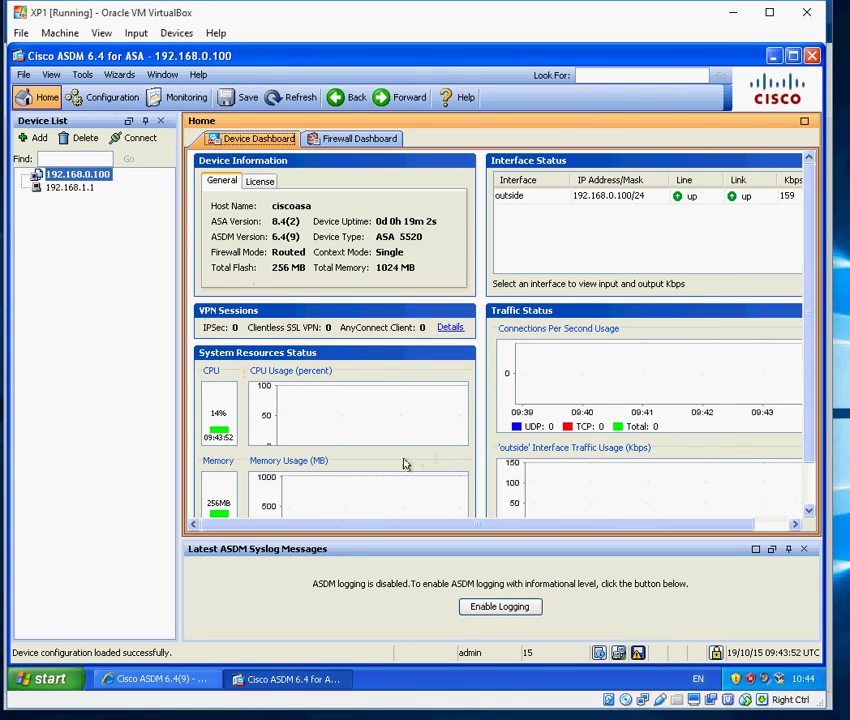
Browse Configuration's Interfaces, Routing and Firewall access rules, ending on Remote Access VPN.
{"action": "left_click", "coordinate": [105, 97]}
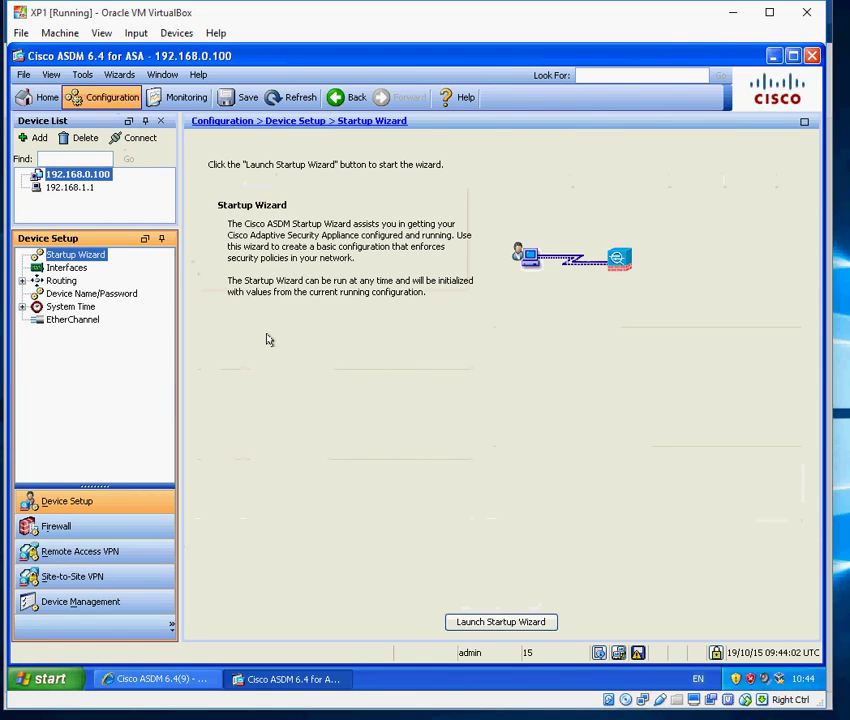
{"action": "left_click", "coordinate": [60, 266]}
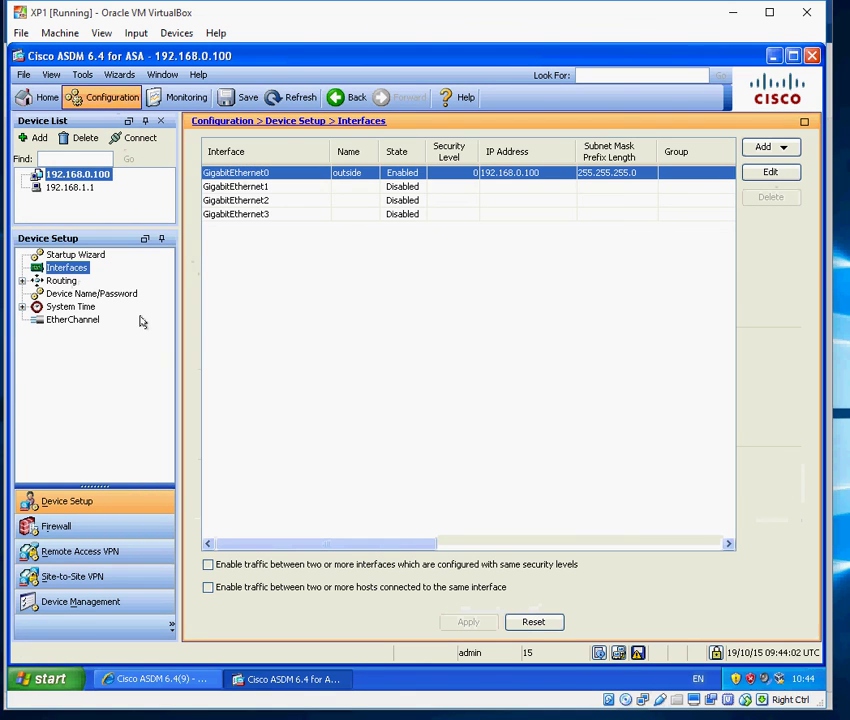
{"action": "left_click", "coordinate": [61, 280]}
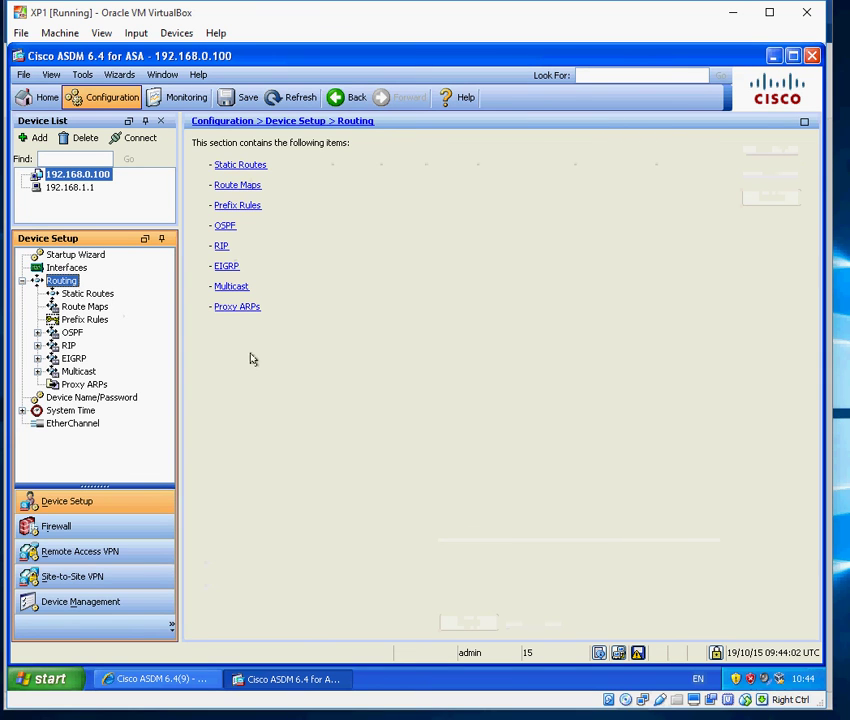
{"action": "left_click", "coordinate": [62, 268]}
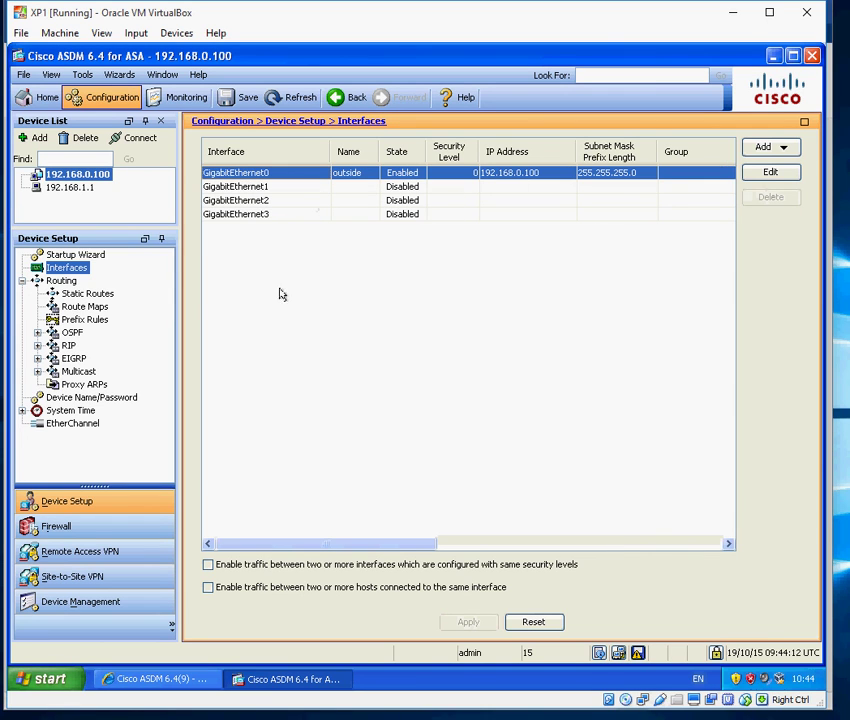
{"action": "left_click", "coordinate": [22, 281]}
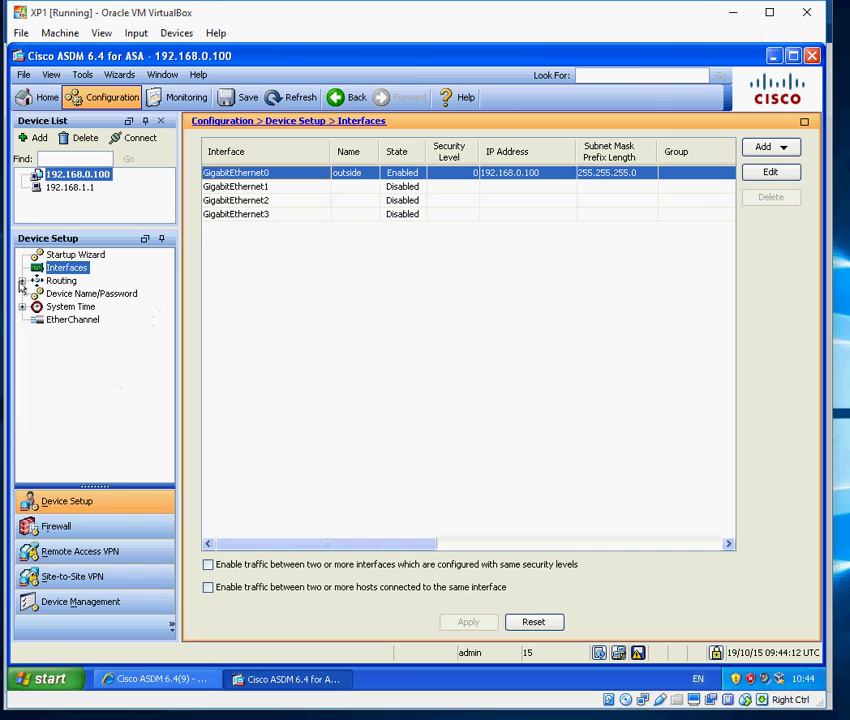
{"action": "left_click", "coordinate": [72, 527]}
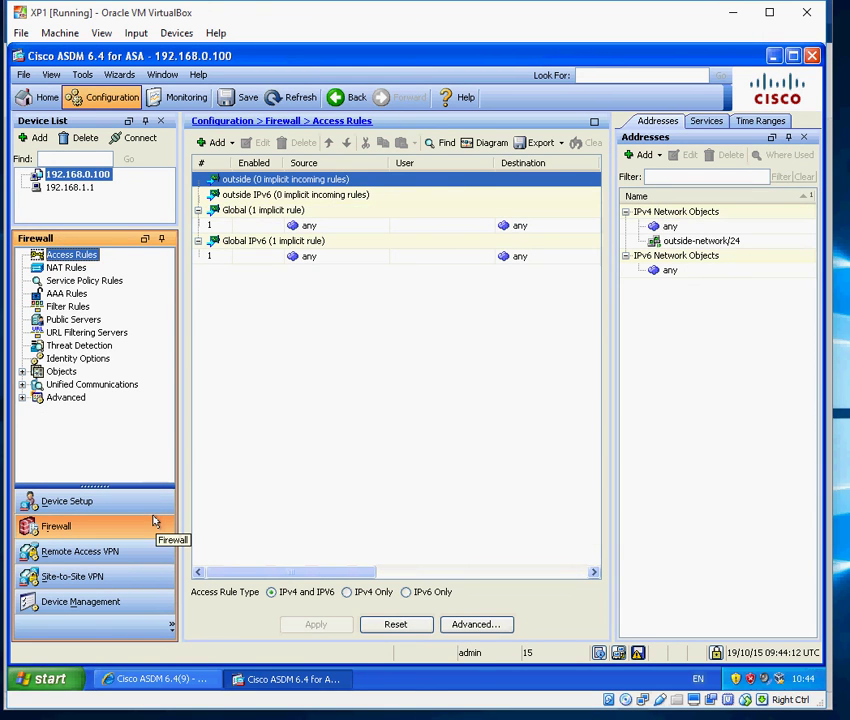
{"action": "left_click", "coordinate": [100, 552]}
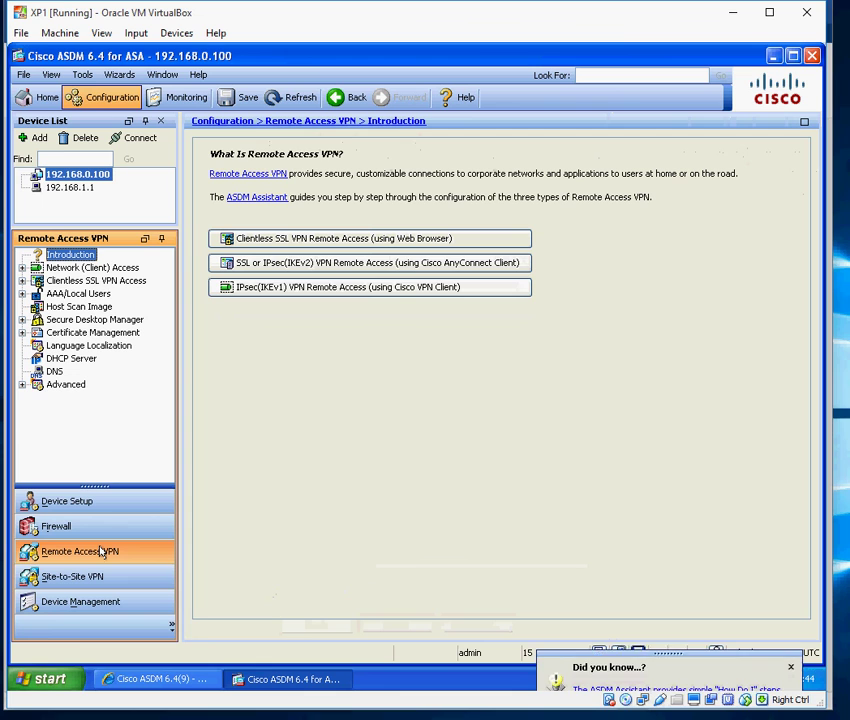